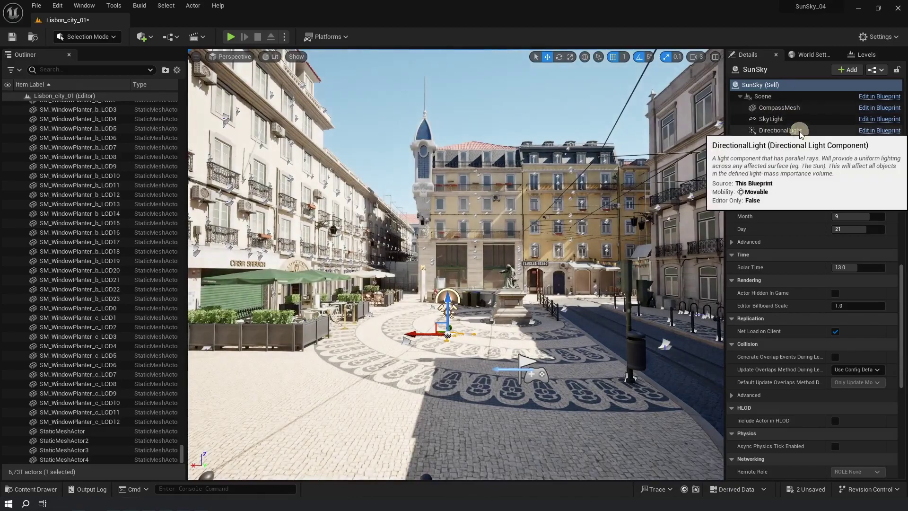
- Select the SunSky actor's DirectionalLight component
{"action": "left_click", "coordinate": [799, 132]}
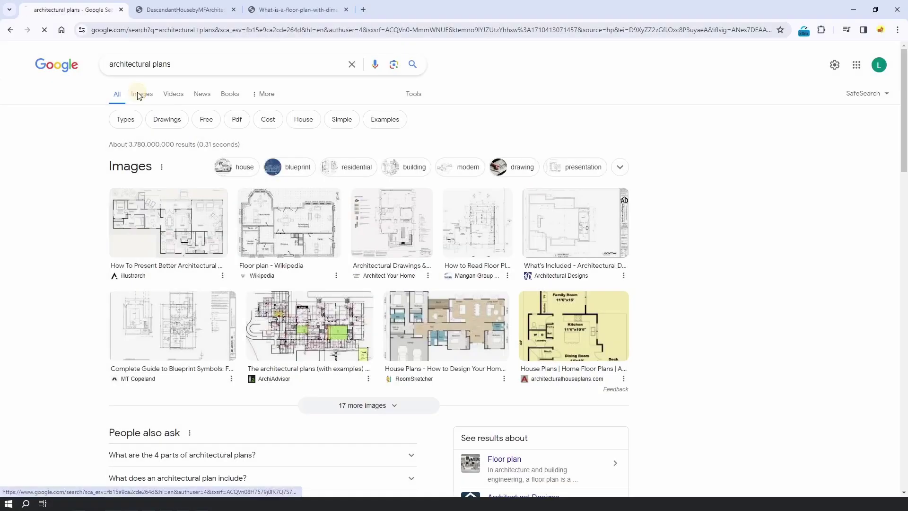
- In the web browser, browse images of architectural plans and examine the site plan and dimensioned floor plan for their north symbols
{"action": "left_click", "coordinate": [140, 94]}
{"action": "scroll", "coordinate": [288, 257], "scroll_direction": "down", "scroll_amount": 6}
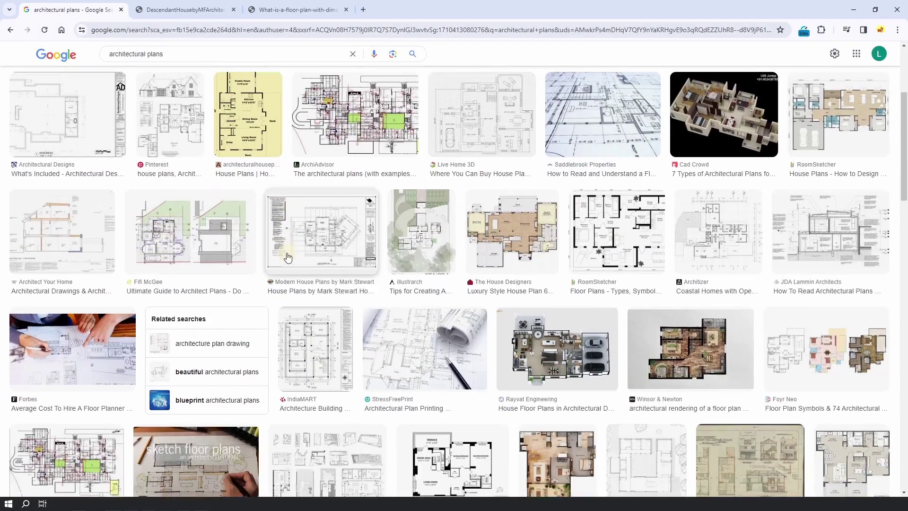
{"action": "left_click", "coordinate": [423, 238]}
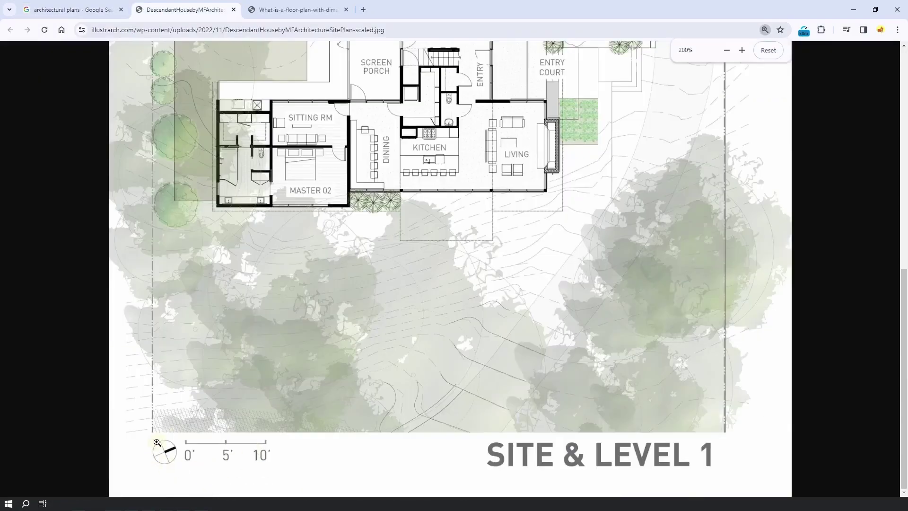
{"action": "key", "text": "ctrl+Tab"}
{"action": "scroll", "coordinate": [396, 258], "scroll_direction": "down", "scroll_amount": 4, "text": "ctrl"}
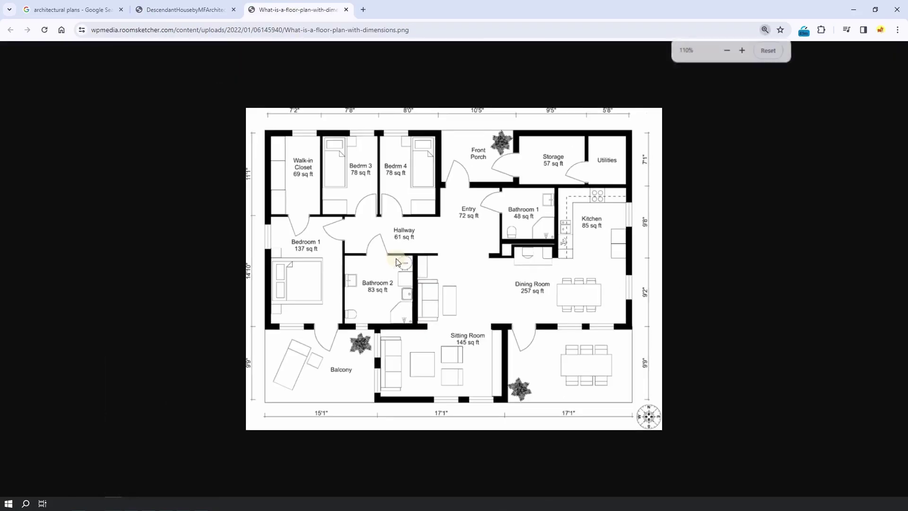
{"action": "scroll", "coordinate": [598, 381], "scroll_direction": "up", "scroll_amount": 4, "text": "ctrl"}
{"action": "scroll", "coordinate": [702, 428], "scroll_direction": "down", "scroll_amount": 1}
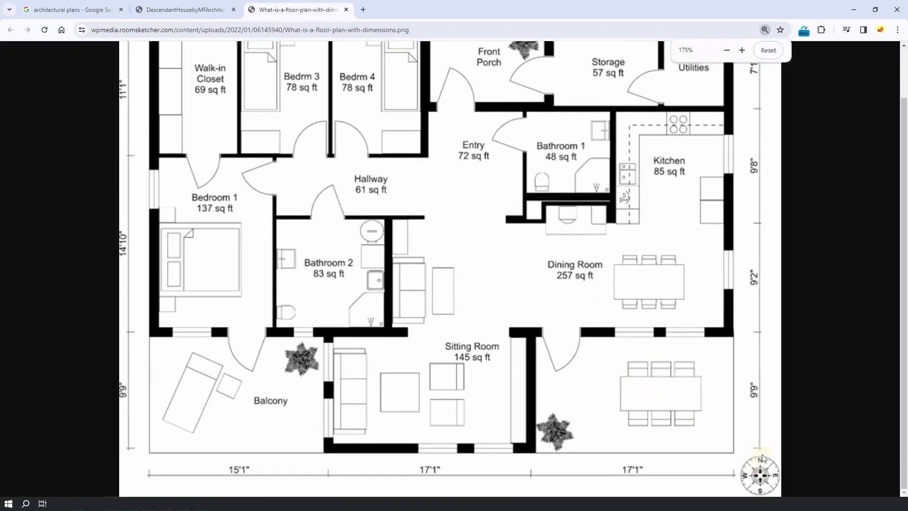
{"action": "scroll", "coordinate": [583, 405], "scroll_direction": "up", "scroll_amount": 1}
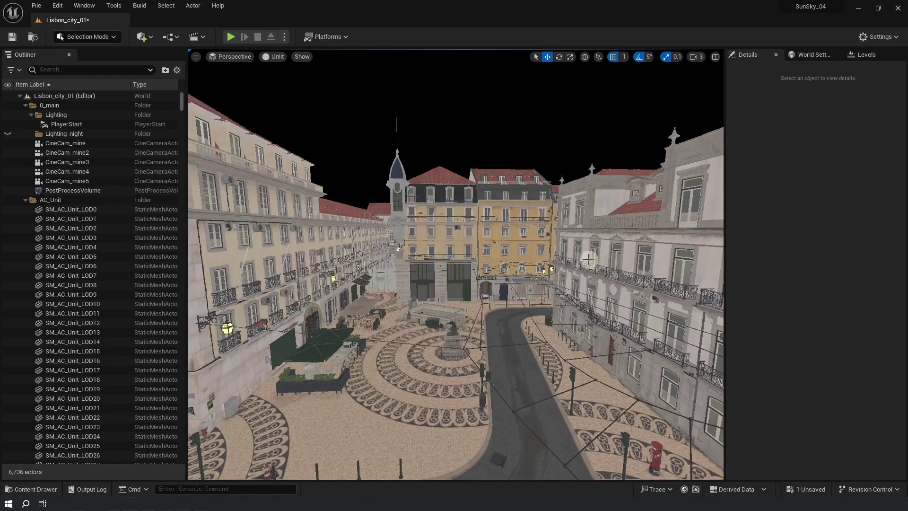
- In Unreal Editor, search the plugins for "sun posi" and toggle the Sun Position Calculator plugin's enabled state
{"action": "left_click", "coordinate": [878, 36]}
{"action": "left_click", "coordinate": [839, 84]}
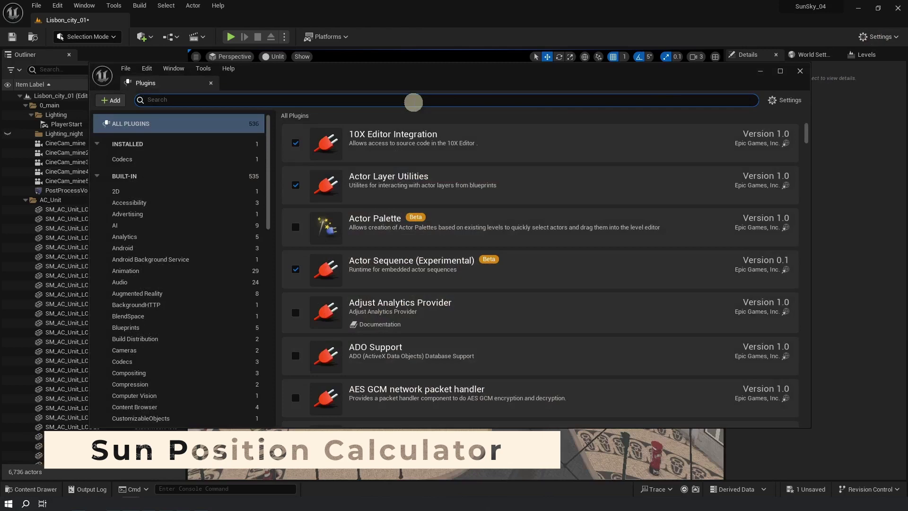
{"action": "type", "text": "sun posi"}
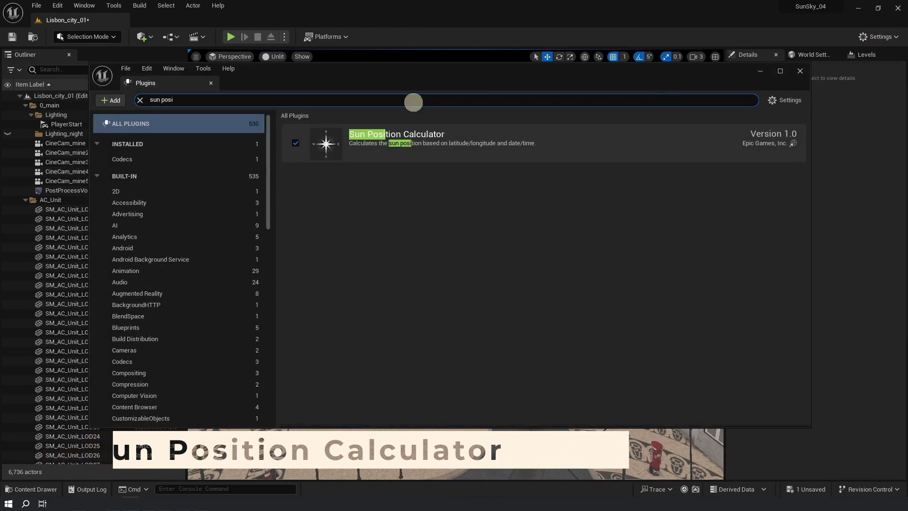
{"action": "left_click", "coordinate": [295, 143]}
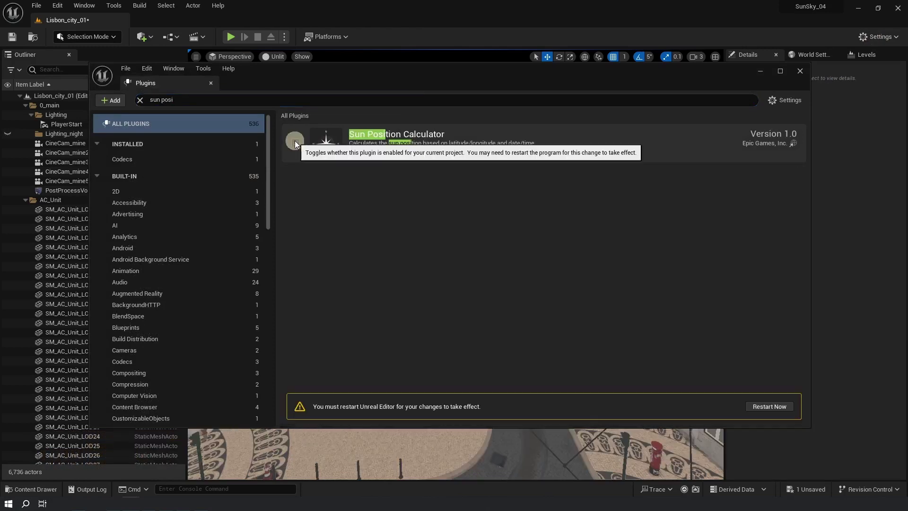
{"action": "left_click", "coordinate": [755, 412]}
{"action": "left_click", "coordinate": [263, 126]}
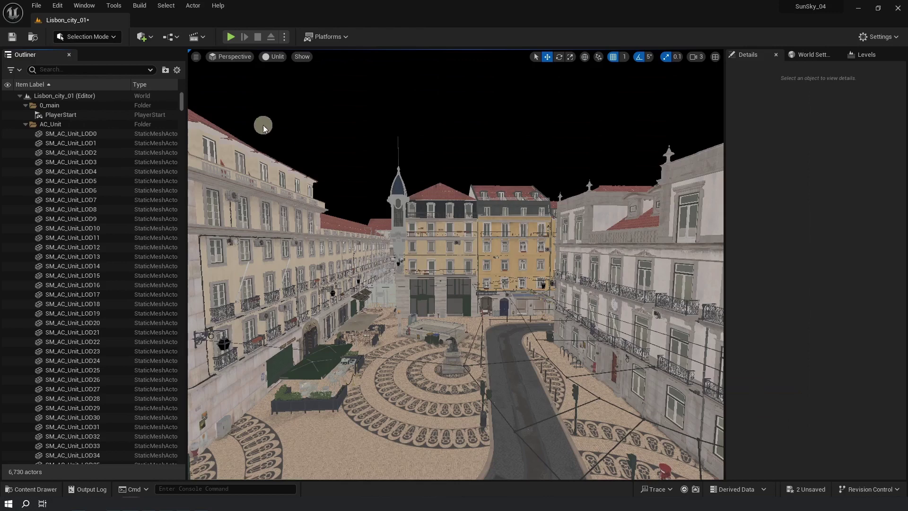
- Place a Sun and Sky light actor on the patterned paving of the plaza
{"action": "left_click", "coordinate": [146, 38]}
{"action": "mouse_move", "coordinate": [195, 127]}
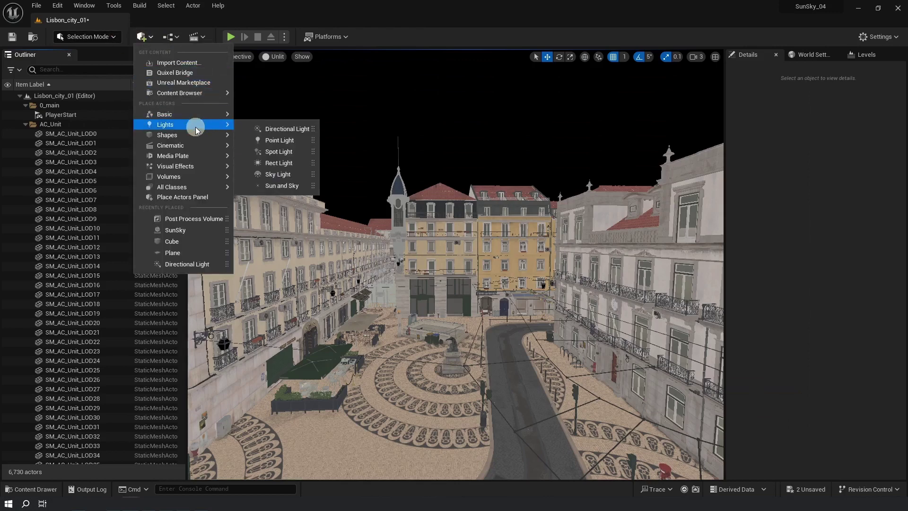
{"action": "left_click_drag", "start_coordinate": [283, 184], "coordinate": [412, 388]}
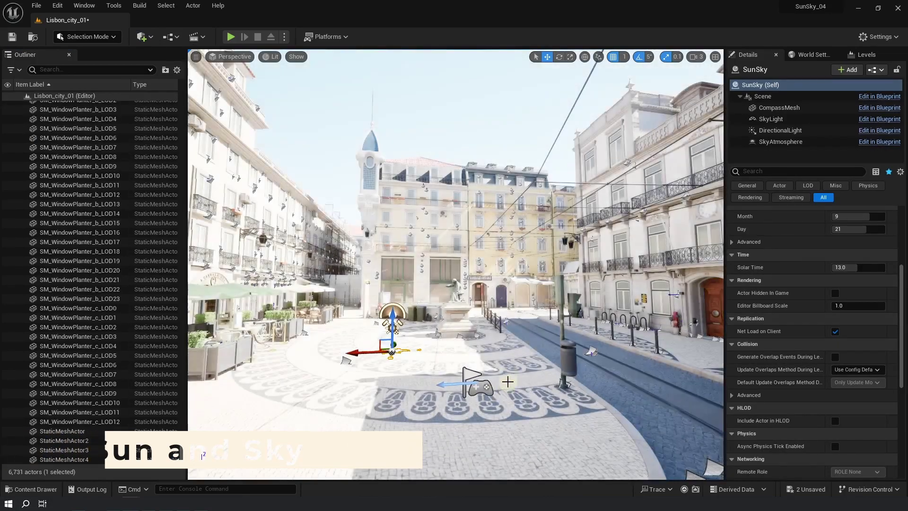
- Inspect the SunSky actor's DirectionalLight, SkyLight and SkyAtmosphere components
{"action": "left_click_drag", "start_coordinate": [436, 373], "coordinate": [490, 364]}
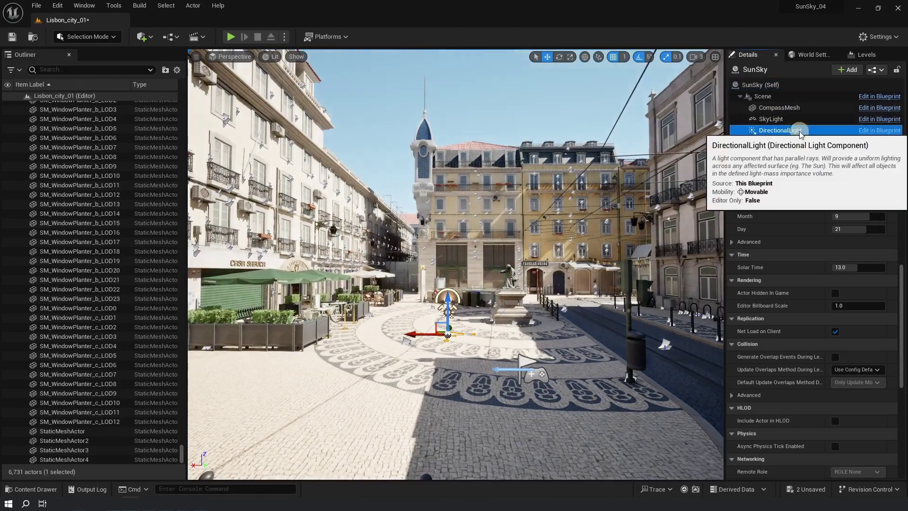
{"action": "left_click", "coordinate": [787, 131]}
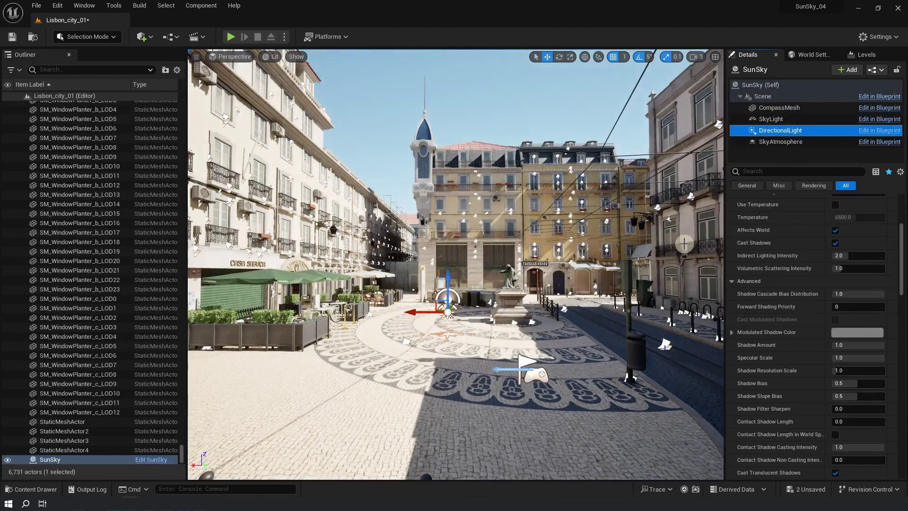
{"action": "left_click", "coordinate": [465, 376]}
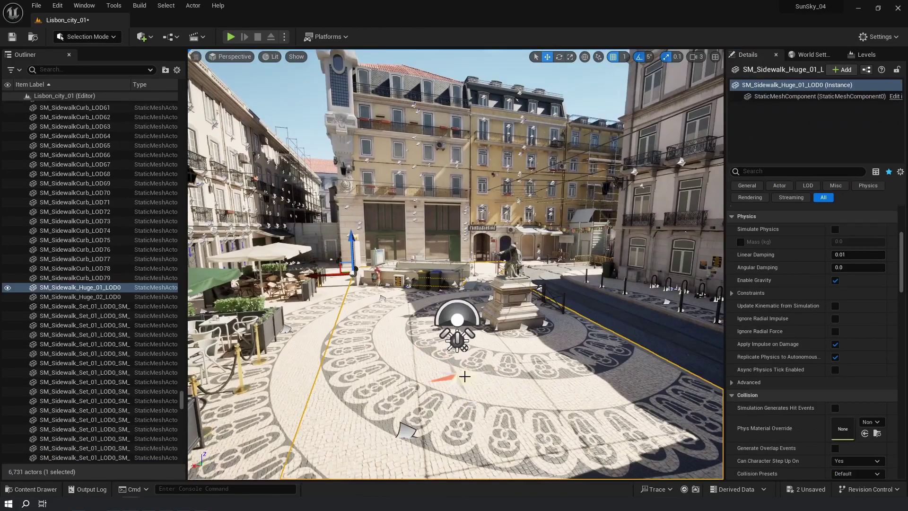
{"action": "left_click", "coordinate": [458, 375]}
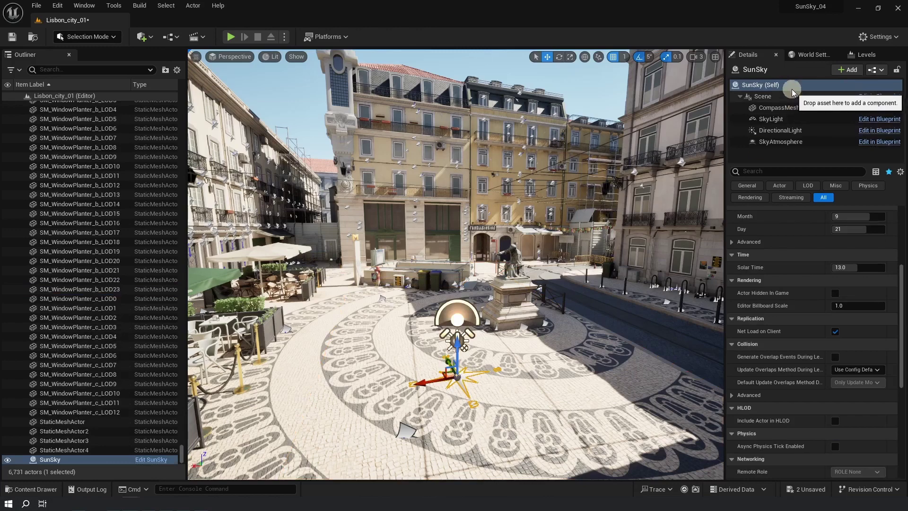
{"action": "left_click", "coordinate": [785, 130]}
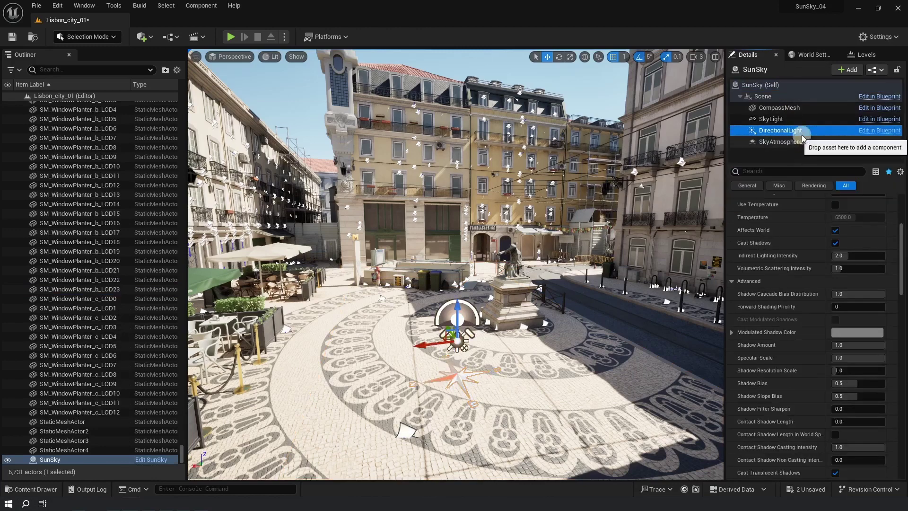
{"action": "left_click", "coordinate": [798, 120]}
{"action": "left_click", "coordinate": [804, 142]}
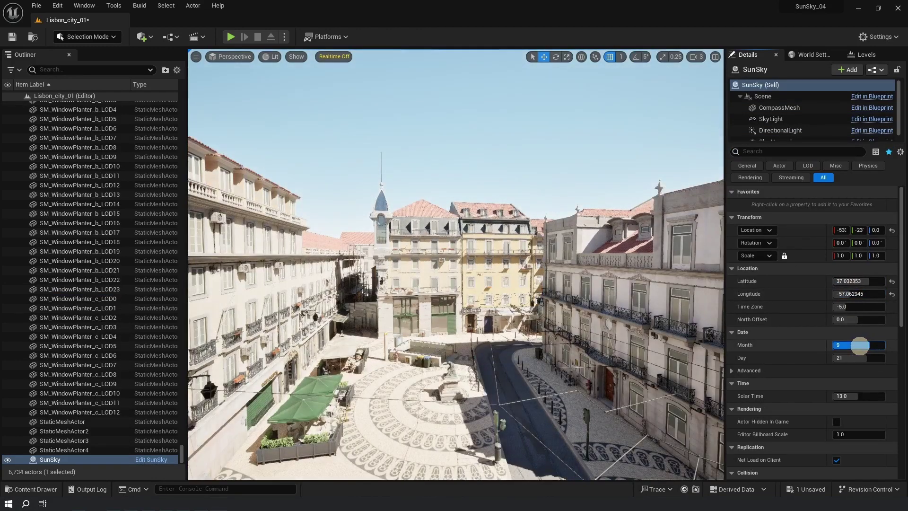
- Set the SunSky actor's month to 10 and try adjusting its solar time
{"action": "mouse_move", "coordinate": [859, 345]}
{"action": "left_mouse_down"}
{"action": "mouse_move", "coordinate": [848, 345]}
{"action": "mouse_move", "coordinate": [865, 345]}
{"action": "left_mouse_up"}
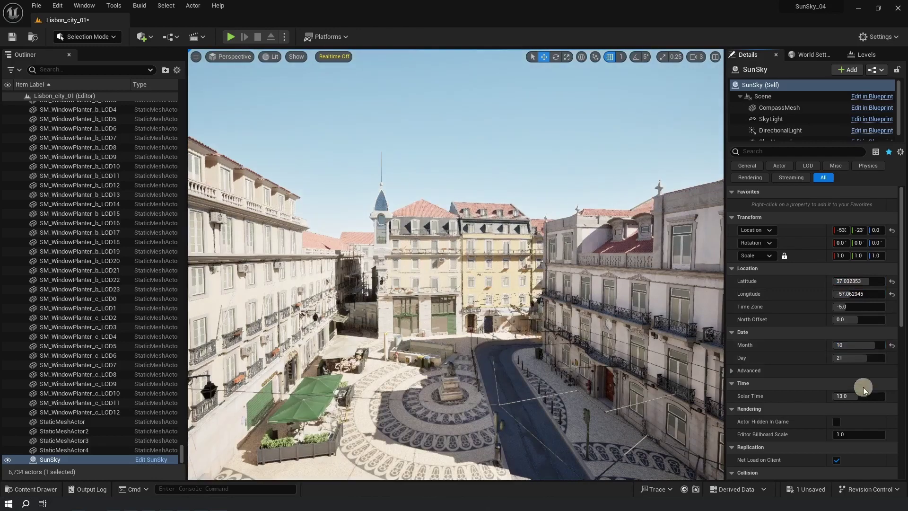
{"action": "mouse_move", "coordinate": [862, 389]}
{"action": "left_mouse_down"}
{"action": "mouse_move", "coordinate": [840, 392]}
{"action": "mouse_move", "coordinate": [847, 384]}
{"action": "left_mouse_up"}
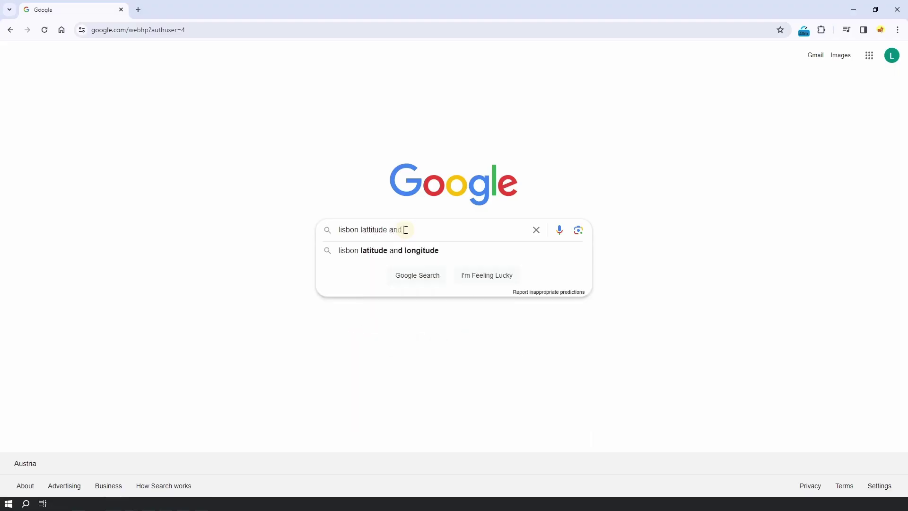
- In the web browser, search for Lisbon's latitude and longitude and highlight the coordinates in the results
{"action": "type", "text": "d longtitude"}
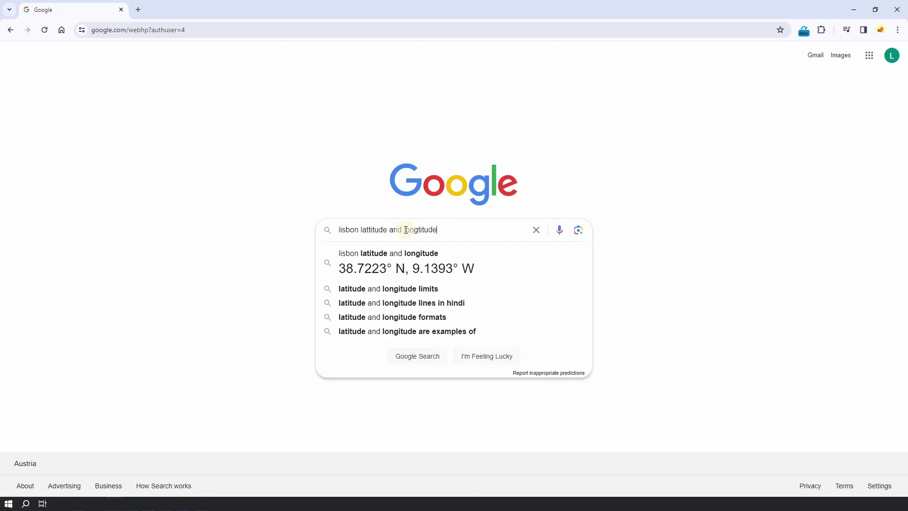
{"action": "key", "text": "Return"}
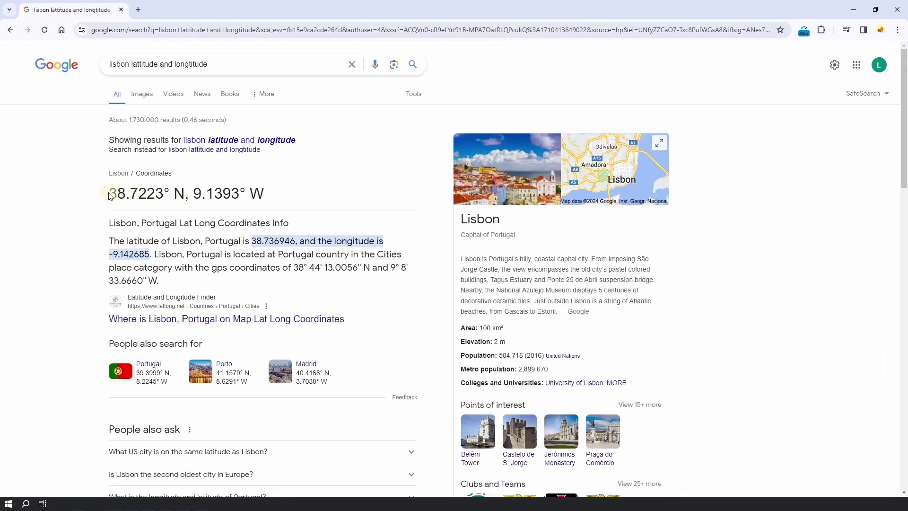
{"action": "left_click_drag", "start_coordinate": [110, 195], "coordinate": [294, 197]}
- Change the city in the coordinates search to London and highlight the resulting latitude and longitude
{"action": "left_click_drag", "start_coordinate": [129, 64], "coordinate": [88, 66]}
{"action": "type", "text": "london"}
{"action": "key", "text": "Return"}
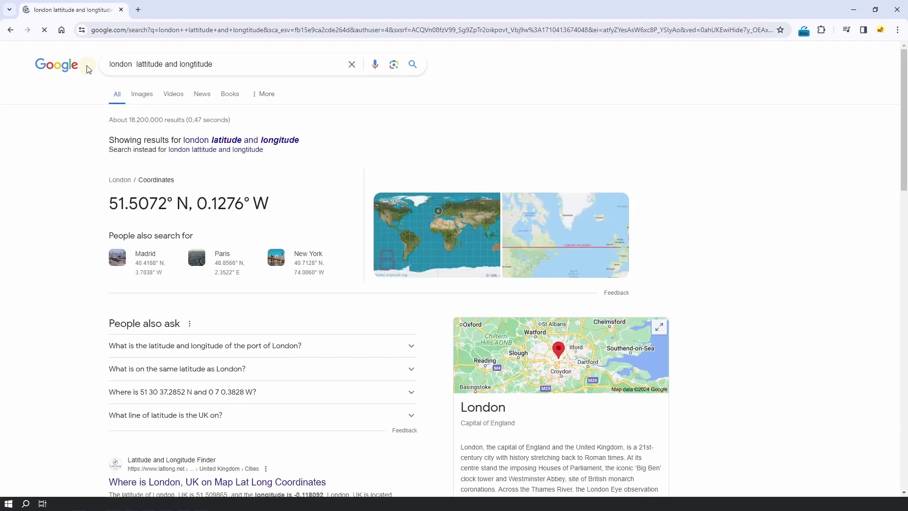
{"action": "left_click_drag", "start_coordinate": [107, 202], "coordinate": [290, 211]}
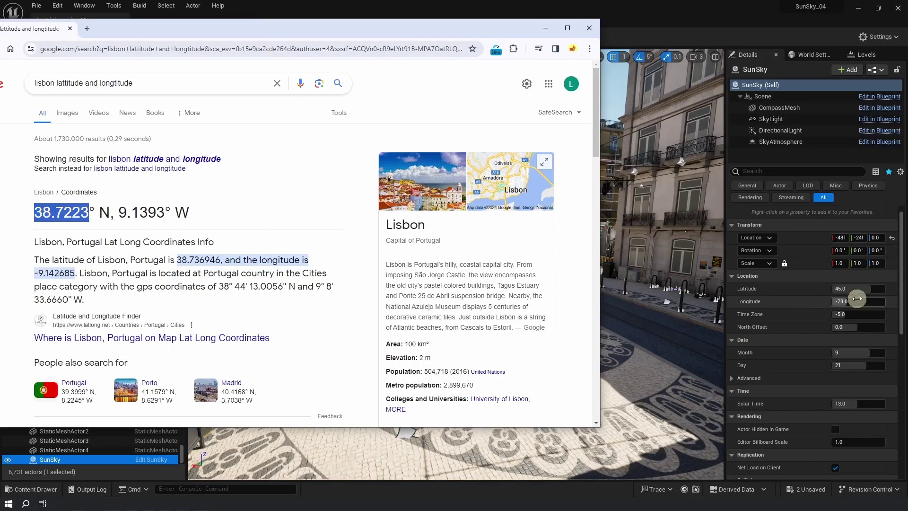
- In Unreal Editor, set the SunSky actor's latitude to 38.7223 and longitude to -9.1393
{"action": "left_click", "coordinate": [861, 288]}
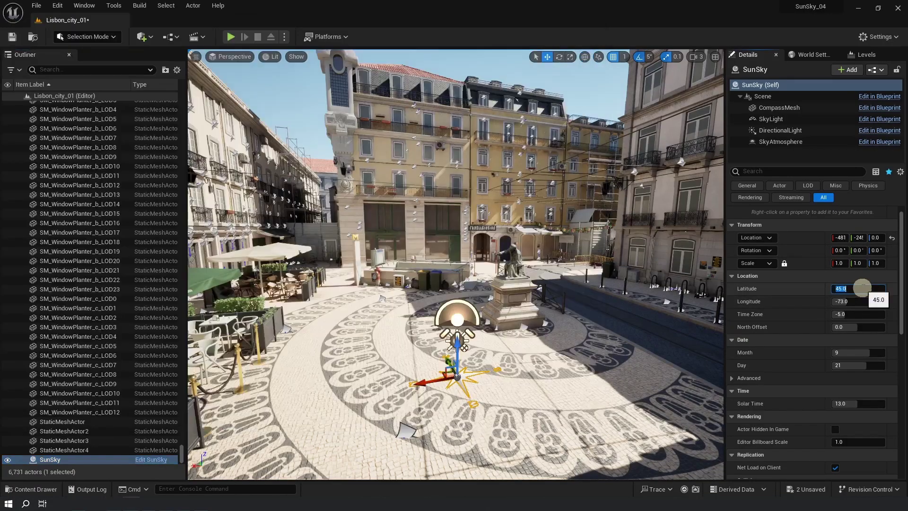
{"action": "type", "text": "38.7223"}
{"action": "key", "text": "Return"}
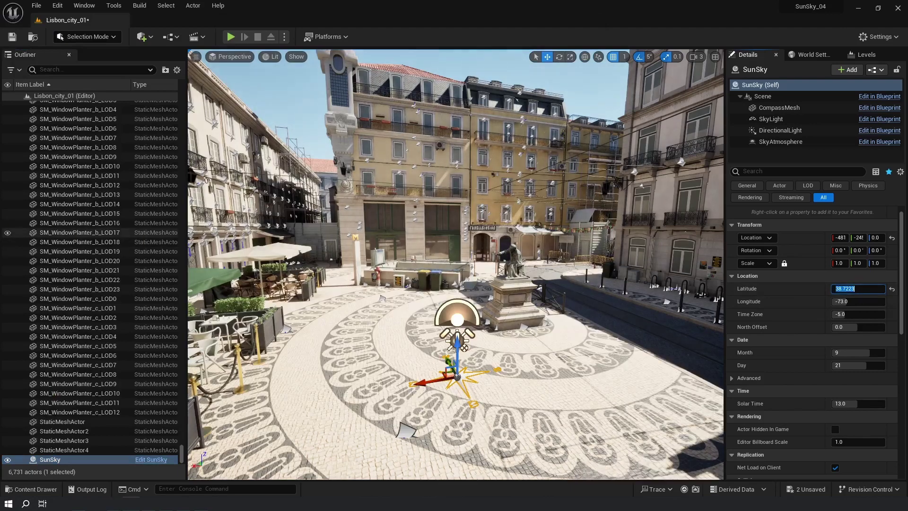
{"action": "left_click", "coordinate": [863, 301]}
{"action": "type", "text": "-9.1393"}
{"action": "key", "text": "Return"}
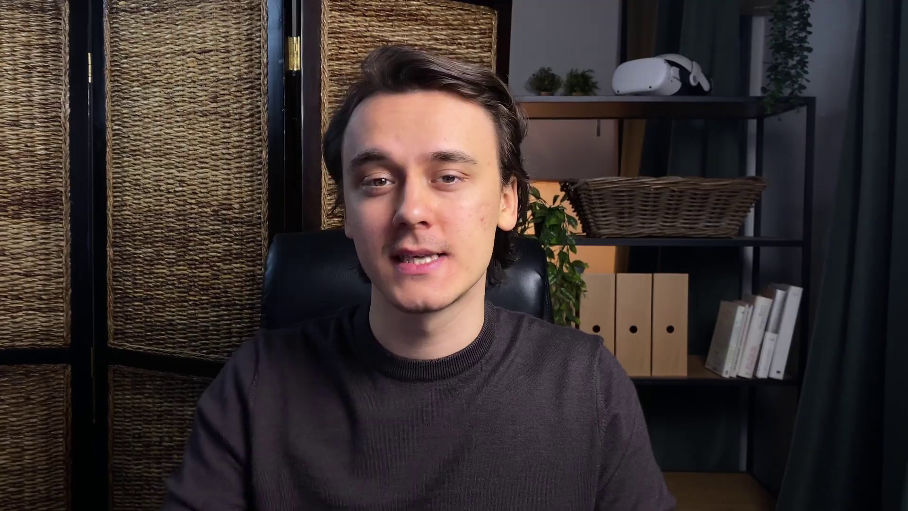
{"action": "left_click_drag", "start_coordinate": [724, 158], "coordinate": [772, 157]}
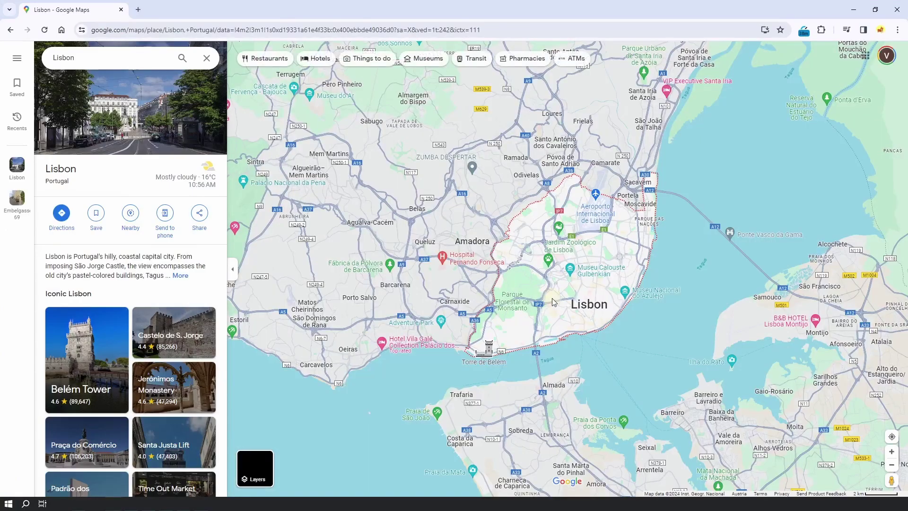
- In Google Maps, pick a spot in the green area just north of Barreiros, outside Lisbon, and open its coordinates
{"action": "left_click_drag", "start_coordinate": [472, 242], "coordinate": [630, 380]}
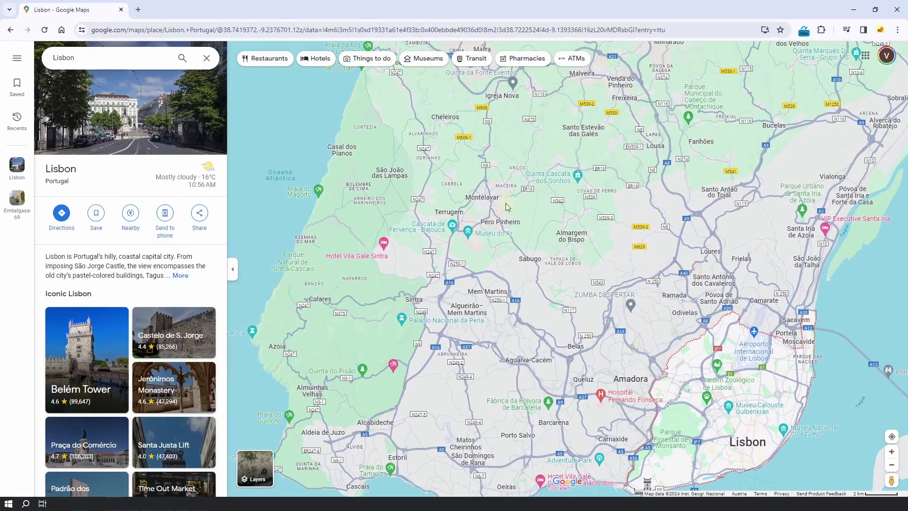
{"action": "scroll", "coordinate": [520, 154], "scroll_direction": "up", "scroll_amount": 5}
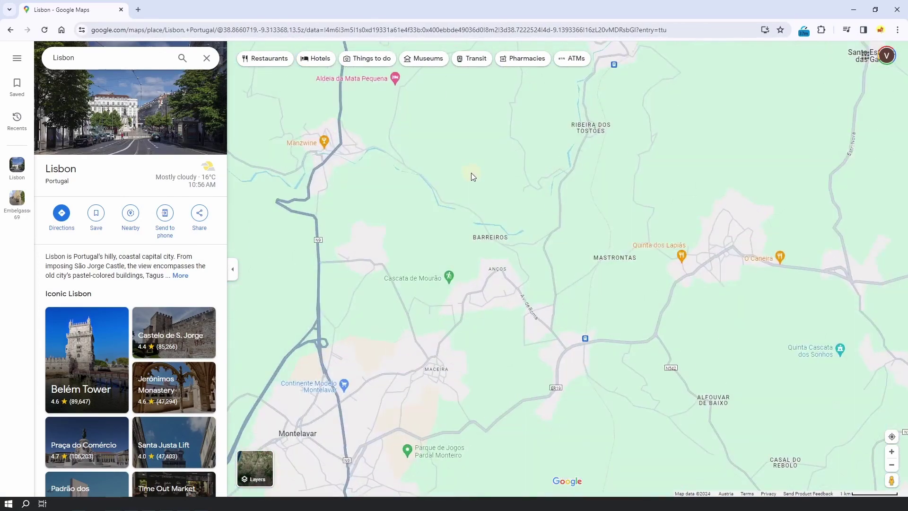
{"action": "left_click", "coordinate": [471, 172]}
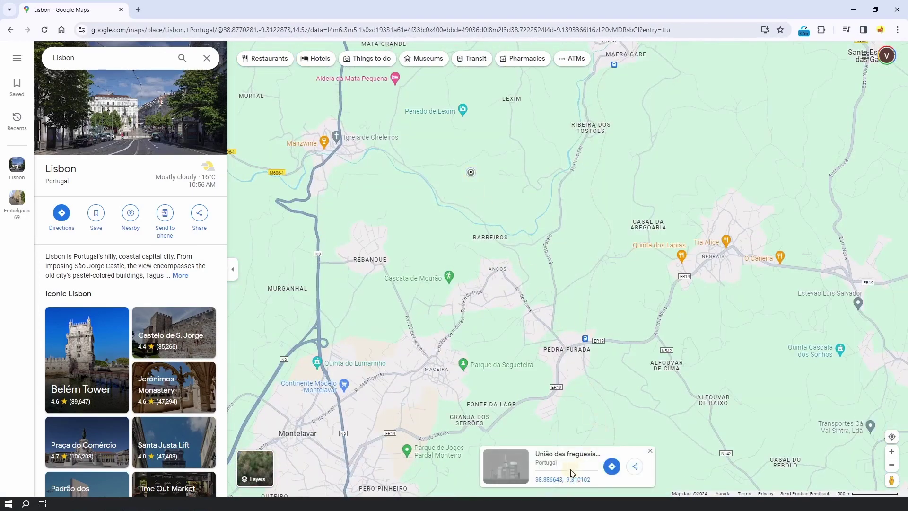
{"action": "left_click", "coordinate": [563, 480]}
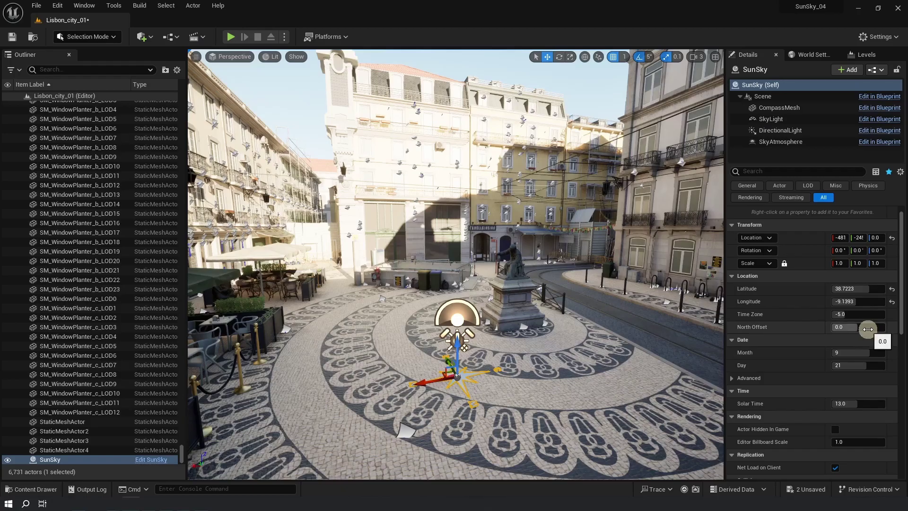
- In Unreal Editor, set the SunSky actor's time zone to 0 and adjust its North Offset
{"action": "left_click", "coordinate": [865, 313]}
{"action": "type", "text": "0"}
{"action": "key", "text": "Return"}
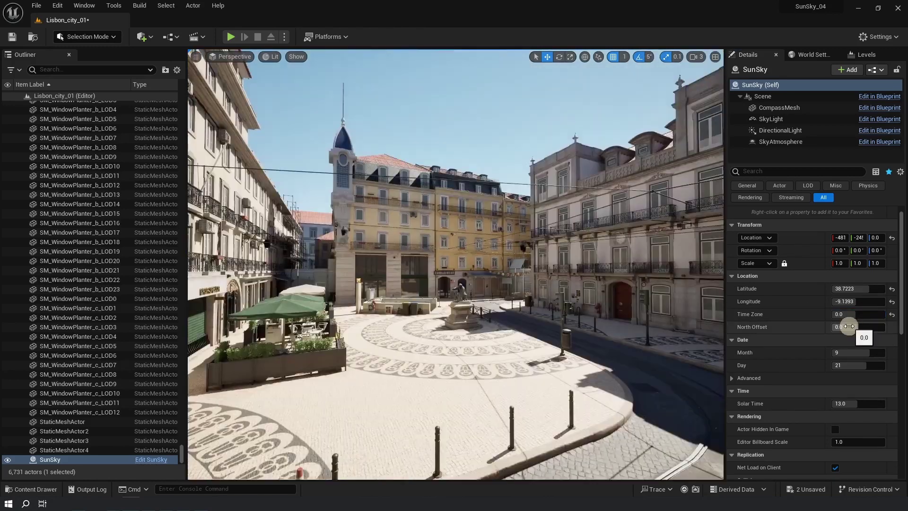
{"action": "mouse_move", "coordinate": [853, 324]}
{"action": "left_mouse_down"}
{"action": "mouse_move", "coordinate": [875, 325]}
{"action": "mouse_move", "coordinate": [862, 324]}
{"action": "left_mouse_up"}
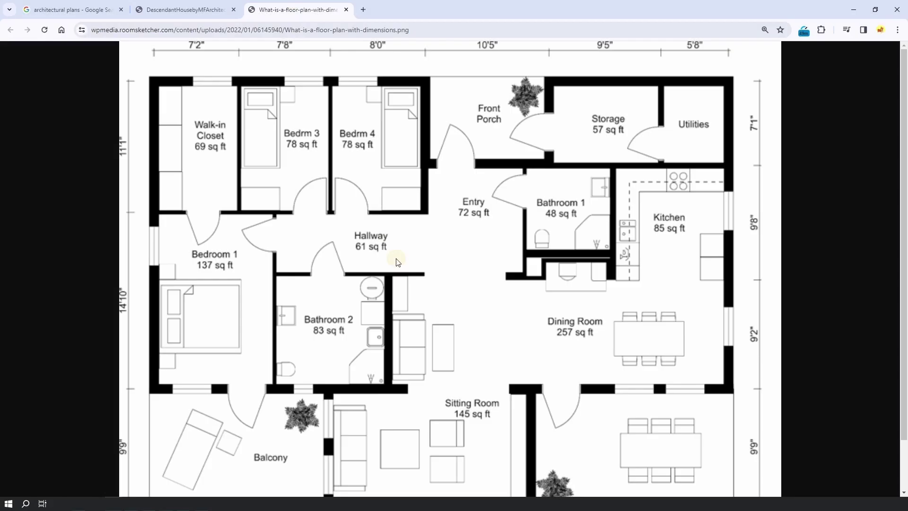
- Examine the architectural floor plan images in the browser for a north indication
{"action": "scroll", "coordinate": [398, 260], "scroll_direction": "down", "scroll_amount": 1, "text": "ctrl"}
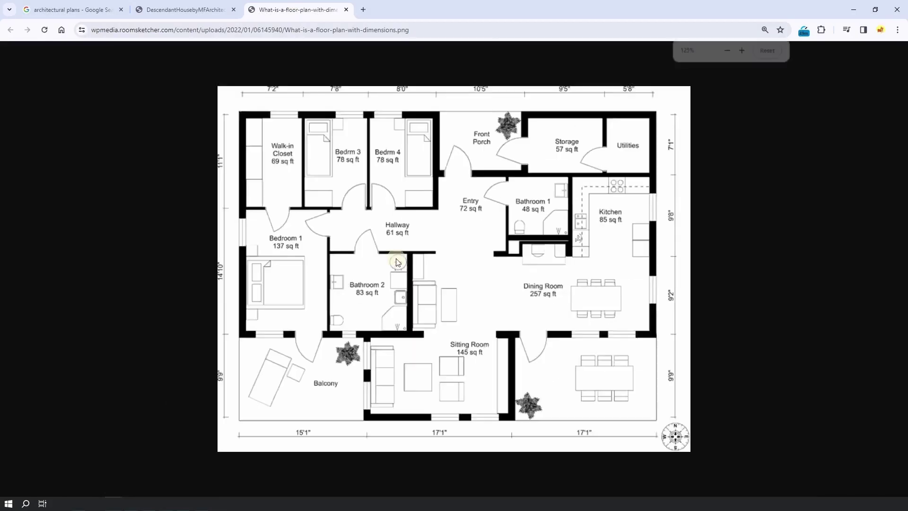
{"action": "scroll", "coordinate": [582, 386], "scroll_direction": "up", "scroll_amount": 3, "text": "ctrl"}
{"action": "scroll", "coordinate": [626, 397], "scroll_direction": "down", "scroll_amount": 2}
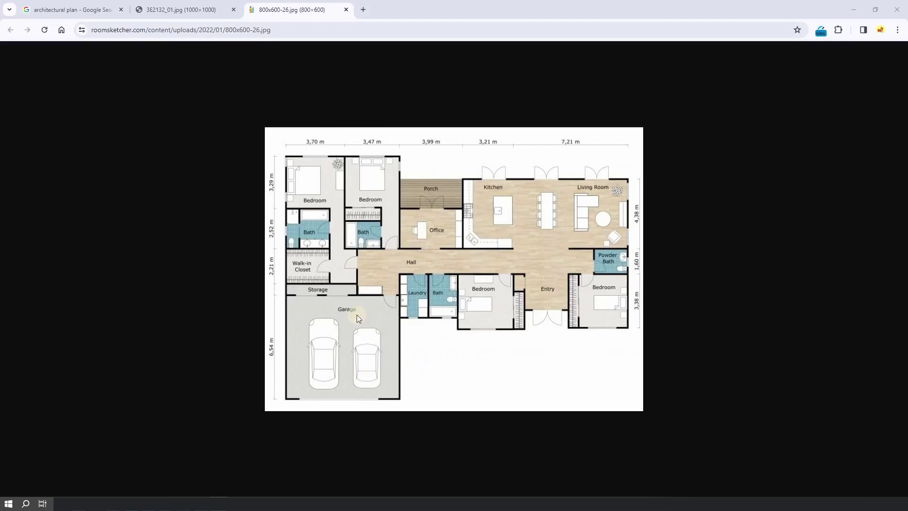
{"action": "scroll", "coordinate": [437, 368], "scroll_direction": "up", "scroll_amount": 3, "text": "ctrl"}
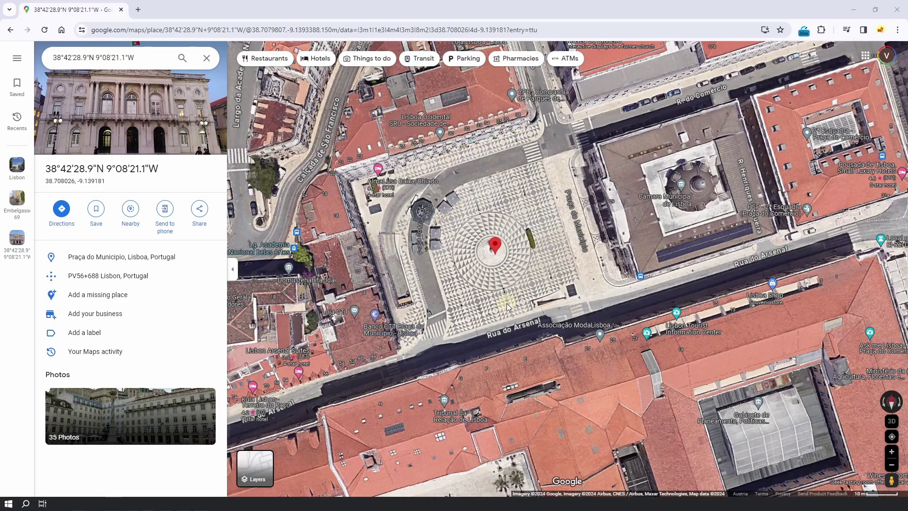
- In Google Maps, adjust the orientation of the Praça do Município view and capture a screenshot of it including the compass
{"action": "left_click", "coordinate": [873, 404]}
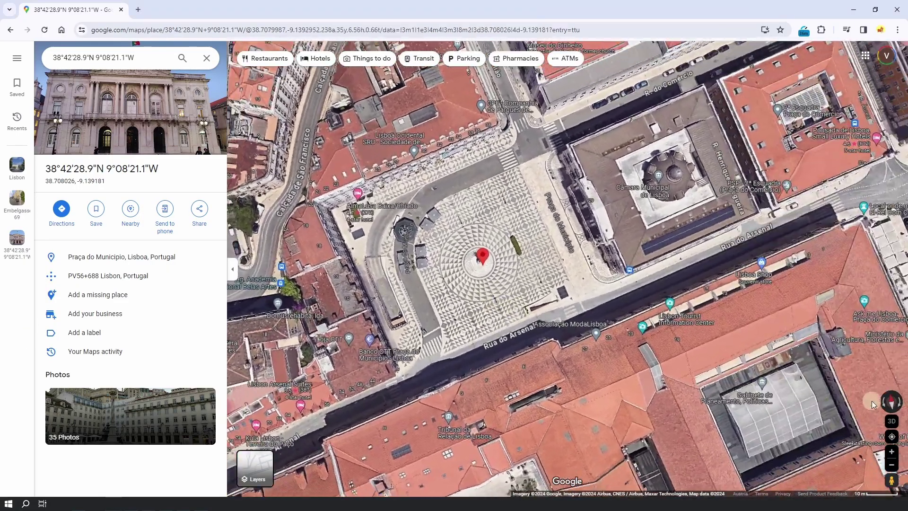
{"action": "left_click", "coordinate": [892, 406]}
{"action": "key", "text": "Print"}
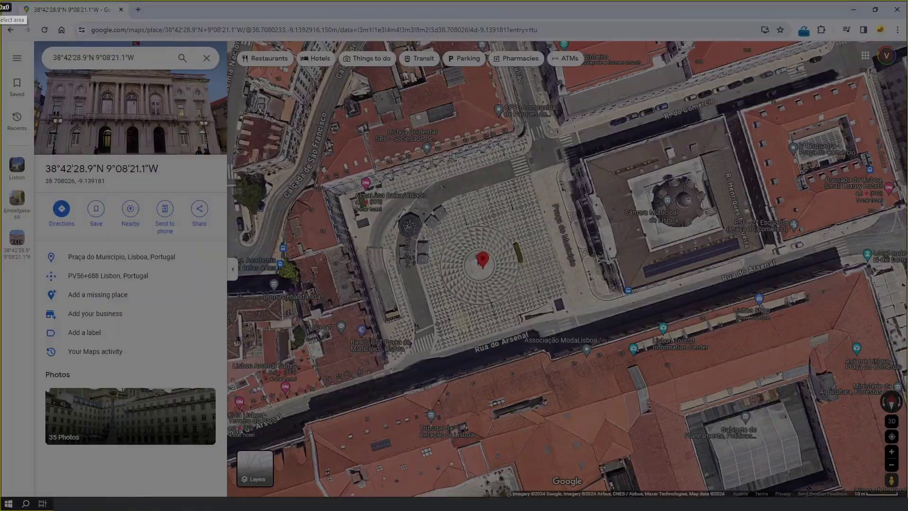
{"action": "left_click_drag", "start_coordinate": [0, 0], "coordinate": [702, 427]}
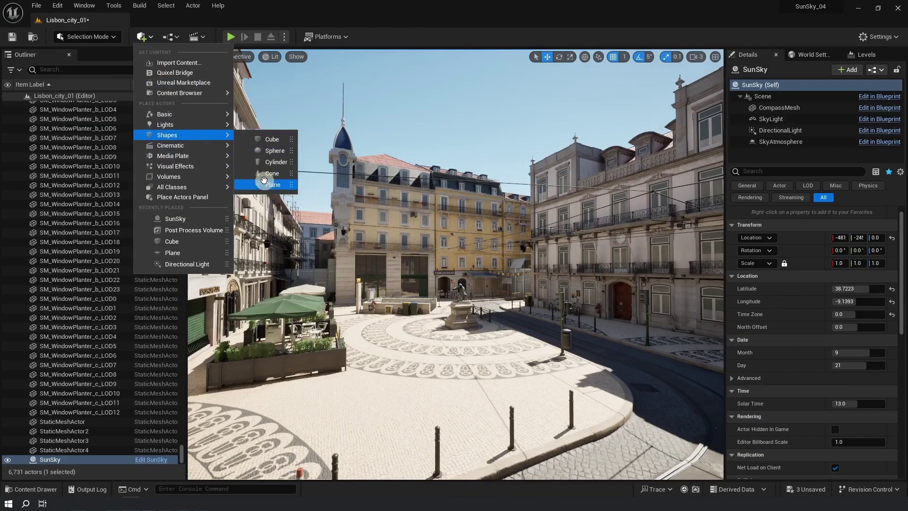
- In Unreal Editor, add a plane to the square and scale and rotate it so the map screenshot lines up with the buildings
{"action": "left_click", "coordinate": [264, 178]}
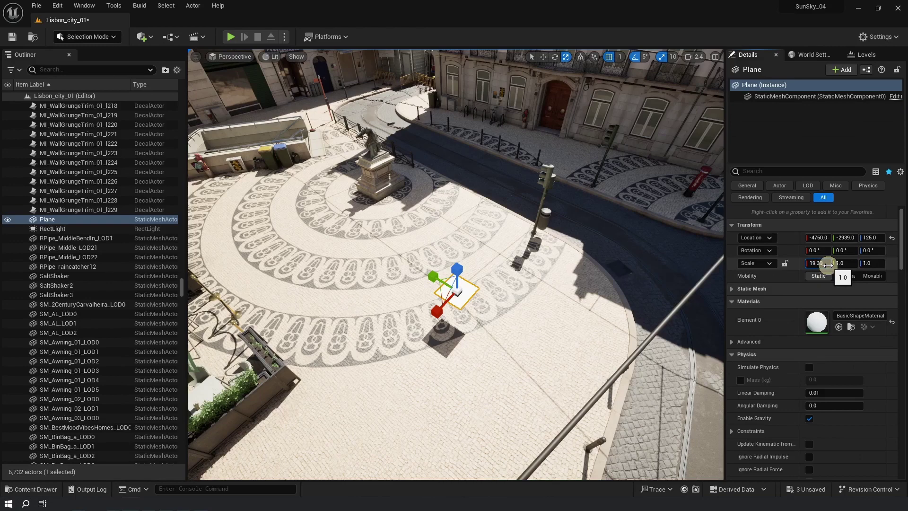
{"action": "key", "text": "Return"}
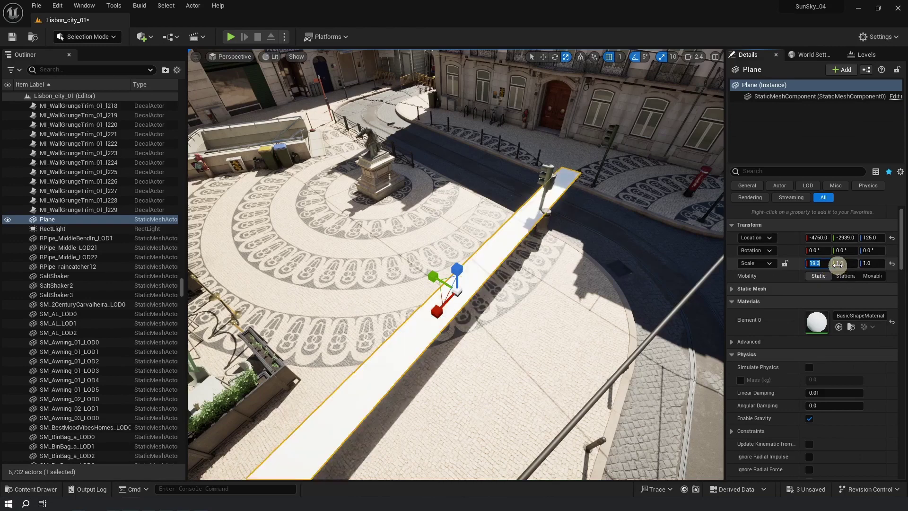
{"action": "key", "text": "Return"}
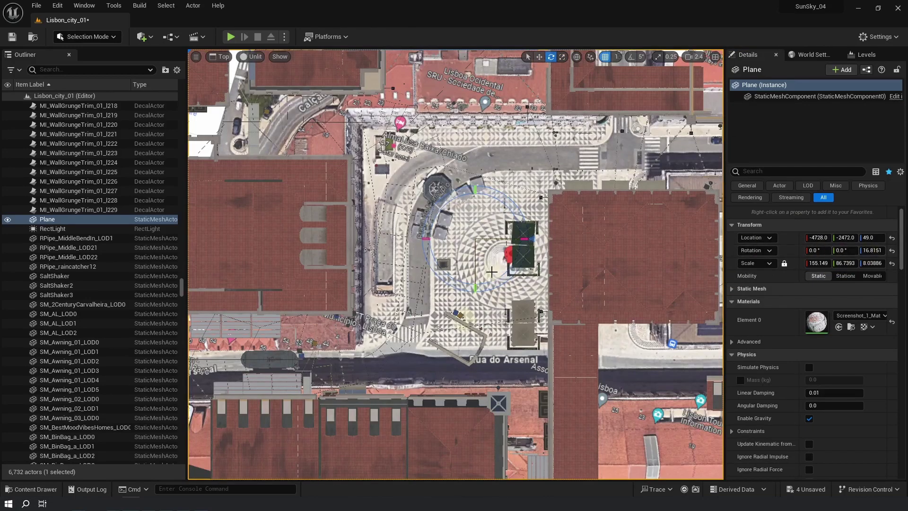
{"action": "left_click_drag", "start_coordinate": [497, 281], "coordinate": [498, 283]}
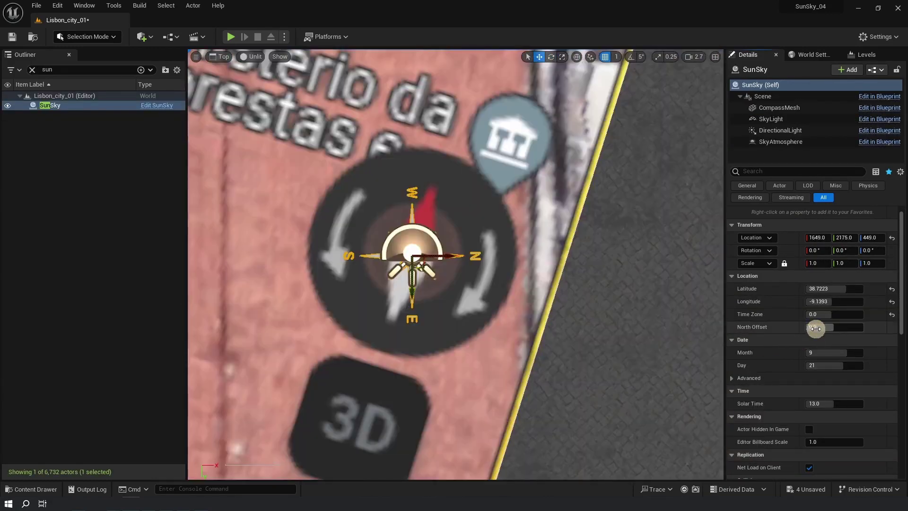
- Set the SunSky actor's North Offset to -72, its date to month 8, day 18, and its solar time to 13.864
{"action": "mouse_move", "coordinate": [816, 328]}
{"action": "left_mouse_down"}
{"action": "mouse_move", "coordinate": [821, 322]}
{"action": "mouse_move", "coordinate": [815, 326]}
{"action": "left_mouse_up"}
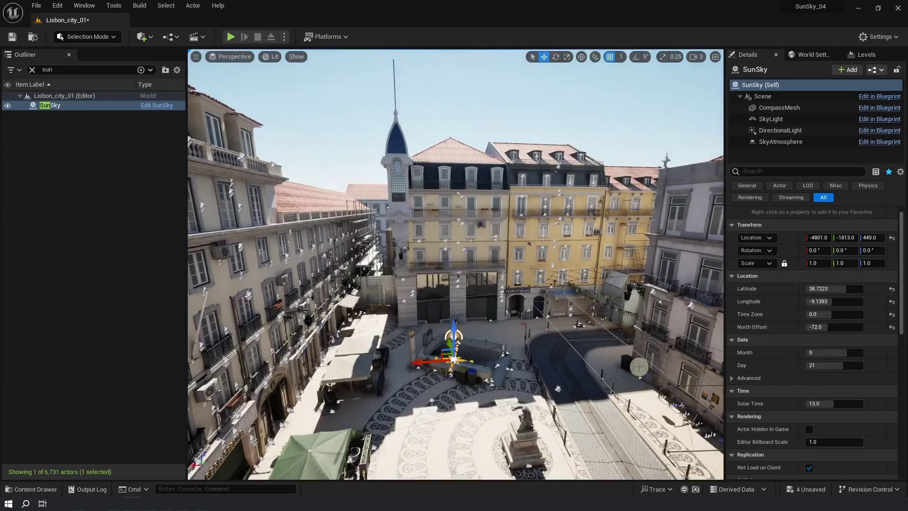
{"action": "mouse_move", "coordinate": [825, 353]}
{"action": "left_mouse_down"}
{"action": "mouse_move", "coordinate": [841, 350]}
{"action": "mouse_move", "coordinate": [811, 364]}
{"action": "mouse_move", "coordinate": [824, 366]}
{"action": "left_mouse_up"}
{"action": "mouse_move", "coordinate": [818, 404]}
{"action": "left_mouse_down"}
{"action": "mouse_move", "coordinate": [807, 404]}
{"action": "mouse_move", "coordinate": [825, 398]}
{"action": "mouse_move", "coordinate": [812, 403]}
{"action": "left_mouse_up"}
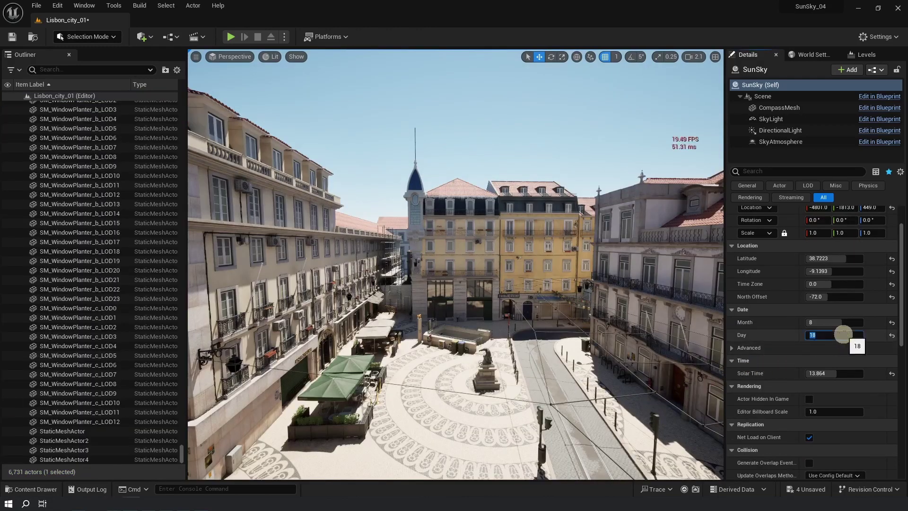
{"action": "left_click", "coordinate": [834, 373]}
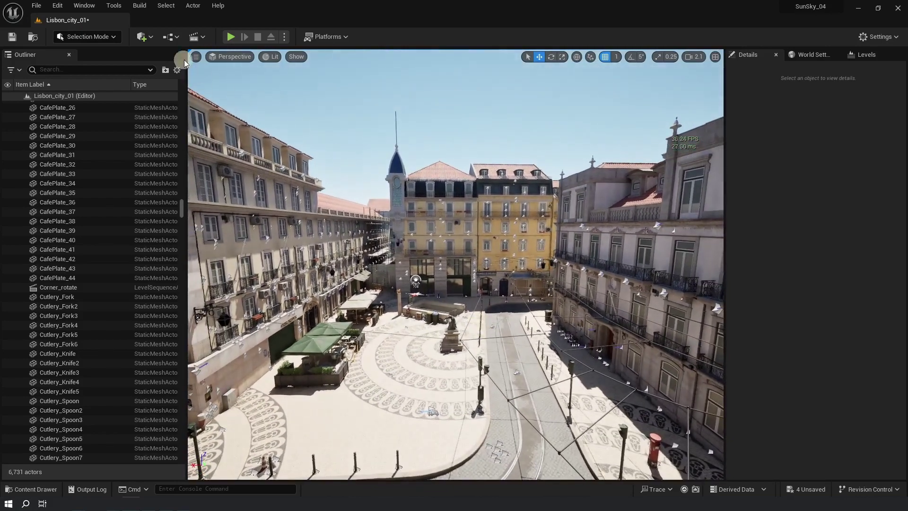
{"action": "left_click", "coordinate": [143, 38]}
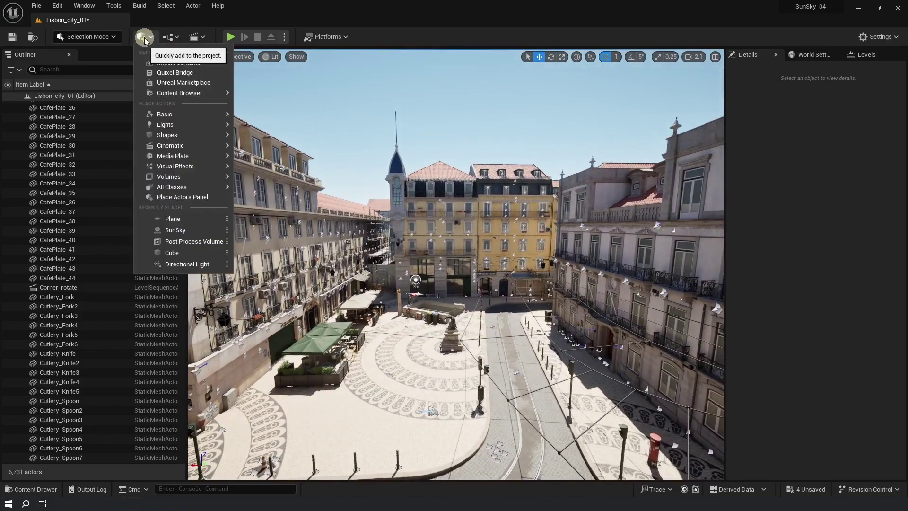
{"action": "mouse_move", "coordinate": [193, 148]}
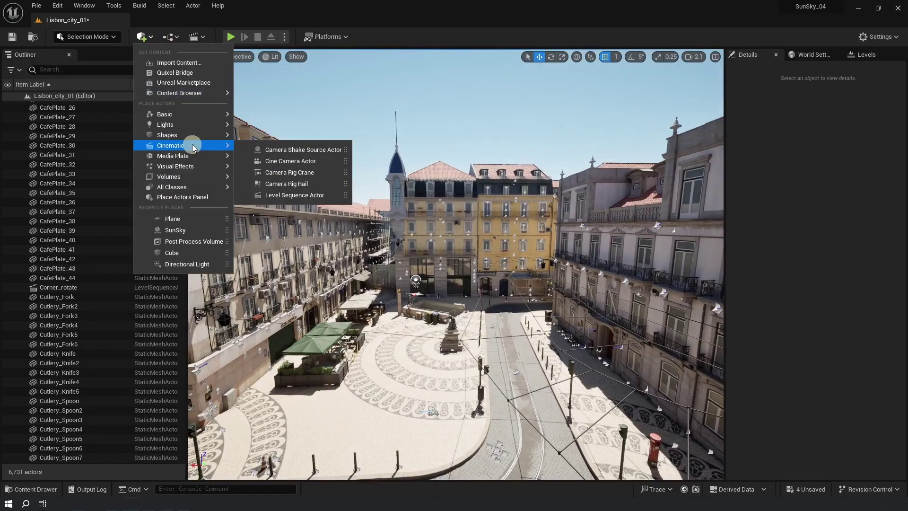
{"action": "left_click", "coordinate": [299, 160]}
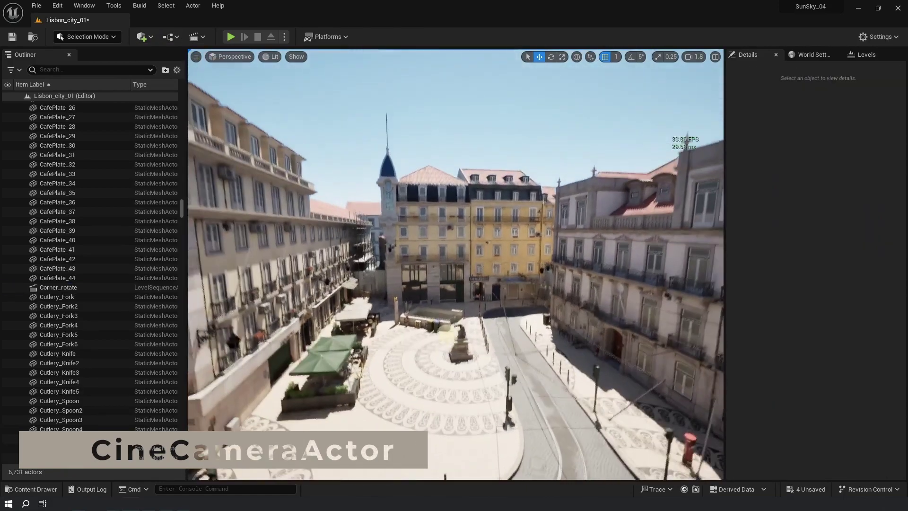
- Frame the viewport above the square and create a Cine Camera Actor at the current view
{"action": "right_click_drag", "start_coordinate": [455, 265], "coordinate": [455, 264]}
{"action": "right_click_drag", "start_coordinate": [467, 328], "coordinate": [461, 322]}
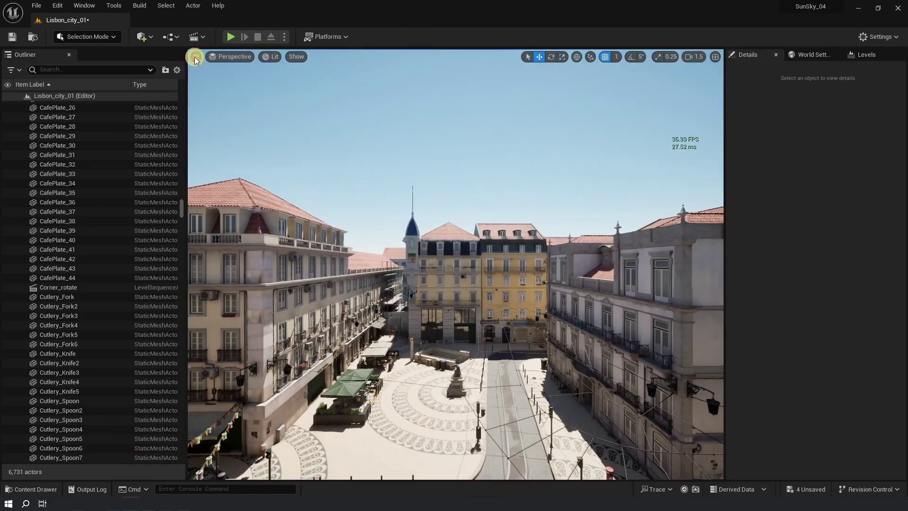
{"action": "left_click", "coordinate": [196, 57]}
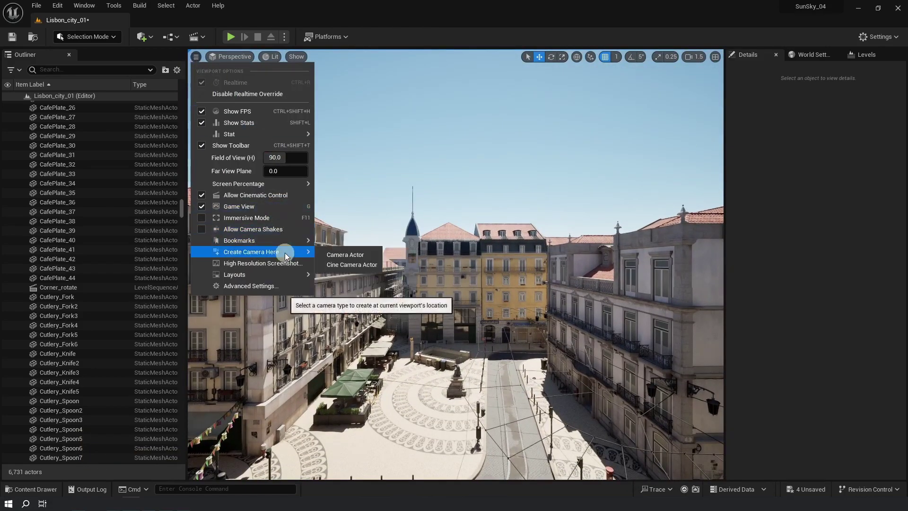
{"action": "left_click", "coordinate": [346, 268]}
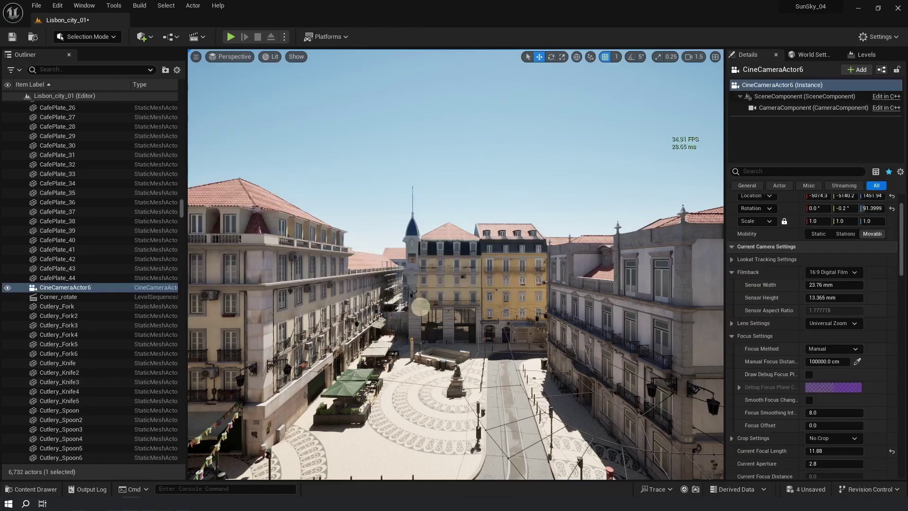
- Find the new cine camera above the tiled roof and start piloting it
{"action": "right_click_drag", "start_coordinate": [421, 306], "coordinate": [401, 302]}
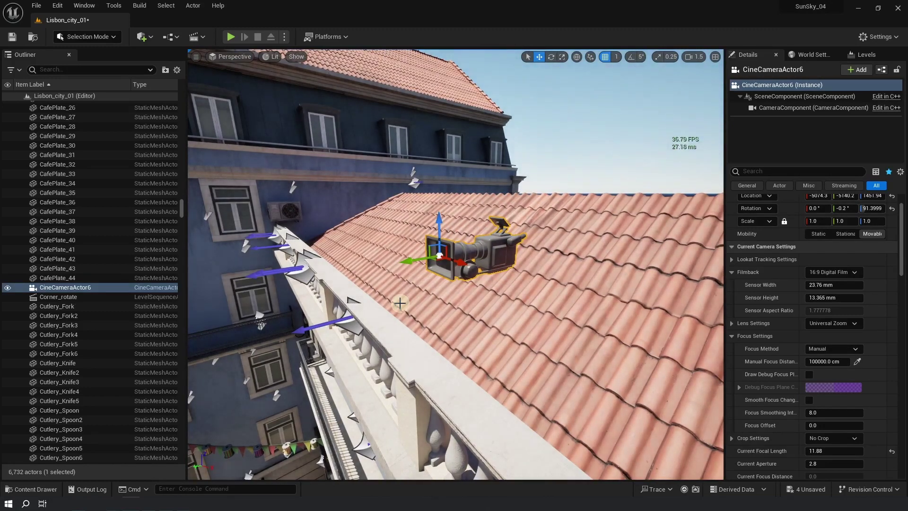
{"action": "right_click", "coordinate": [480, 254]}
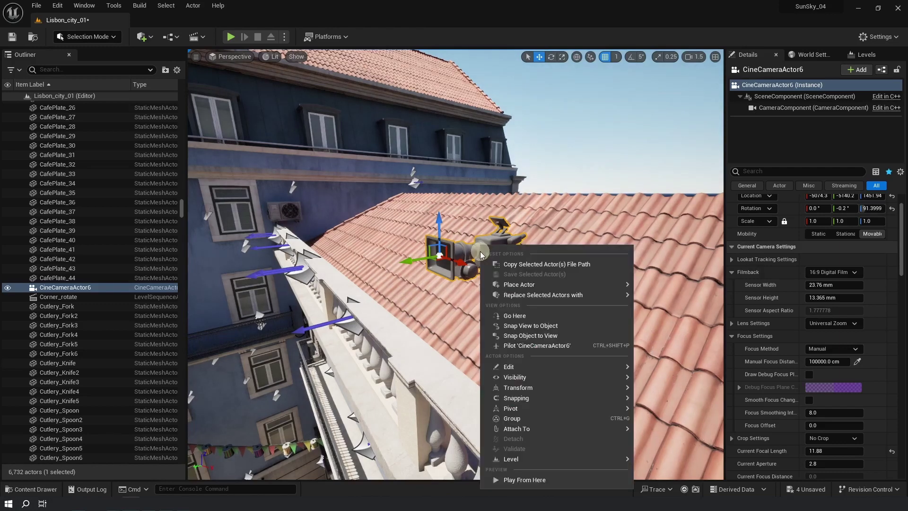
{"action": "left_click", "coordinate": [464, 248]}
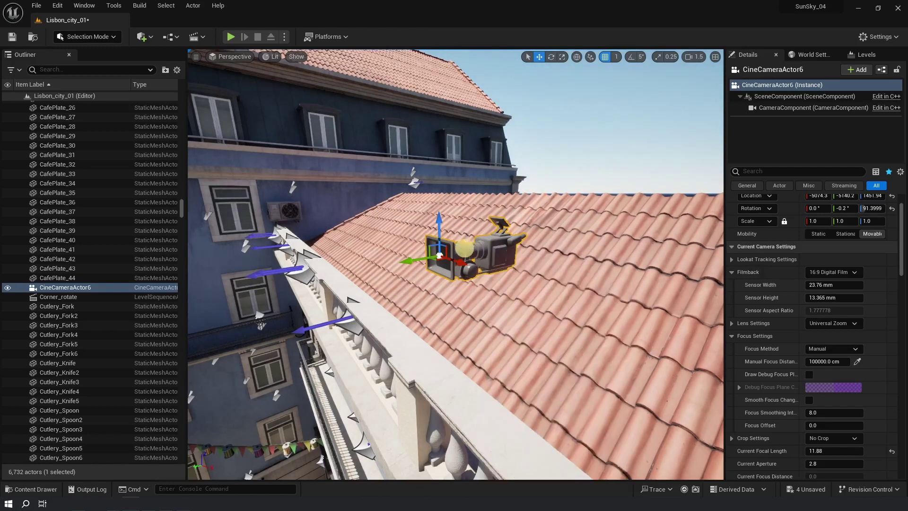
{"action": "right_click", "coordinate": [461, 249]}
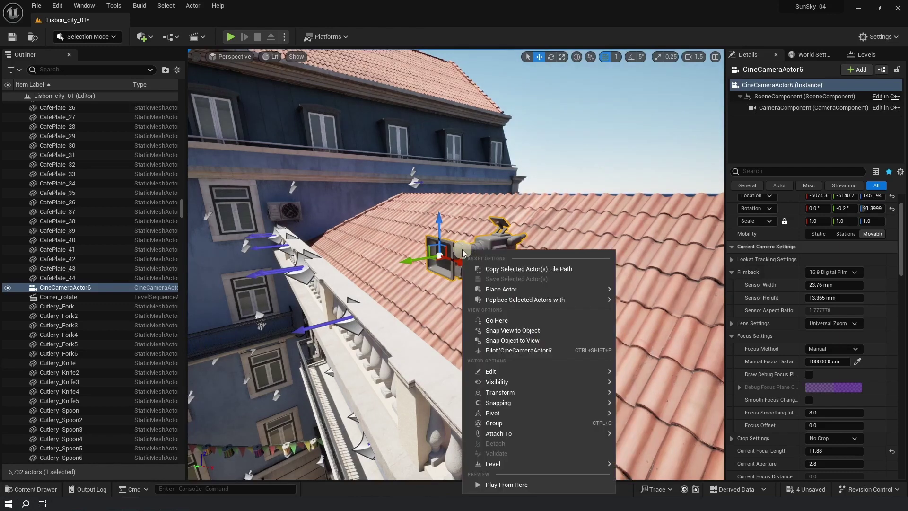
{"action": "left_click", "coordinate": [534, 350]}
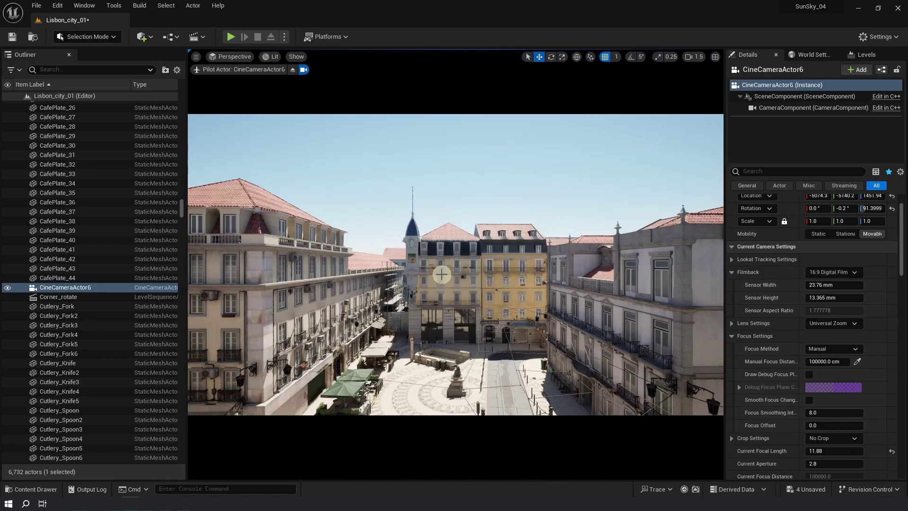
- Fly the piloted camera to reframe the square and the yellow building, and toggle its exact camera view
{"action": "right_click_drag", "start_coordinate": [441, 274], "coordinate": [364, 218]}
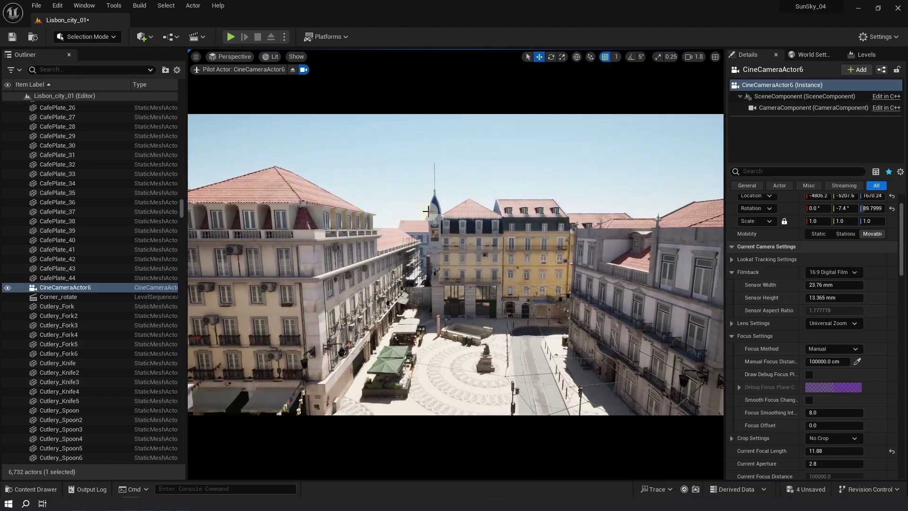
{"action": "right_click_drag", "start_coordinate": [427, 211], "coordinate": [448, 226]}
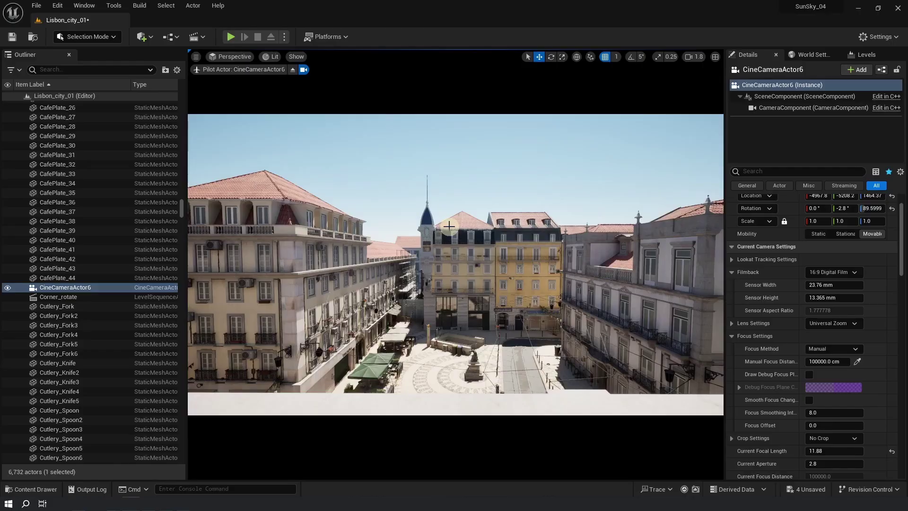
{"action": "left_click", "coordinate": [303, 70]}
{"action": "left_click", "coordinate": [303, 71]}
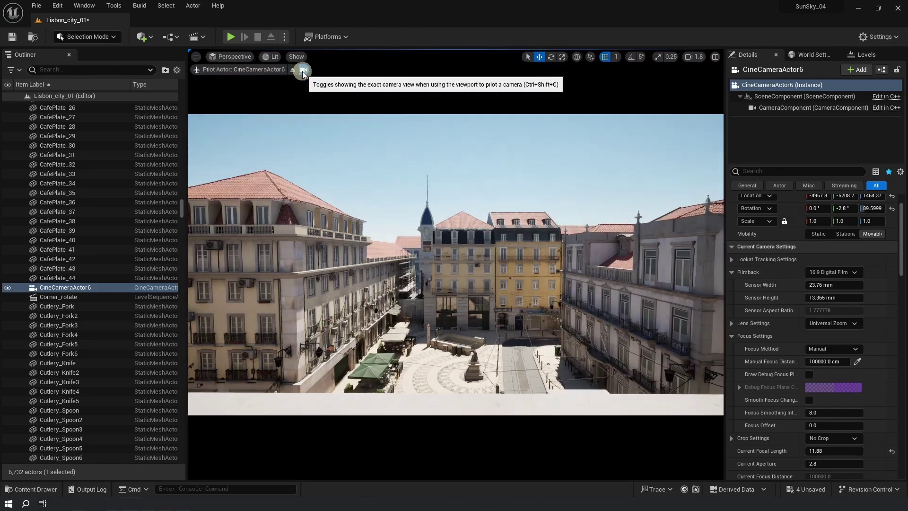
{"action": "left_click", "coordinate": [304, 71]}
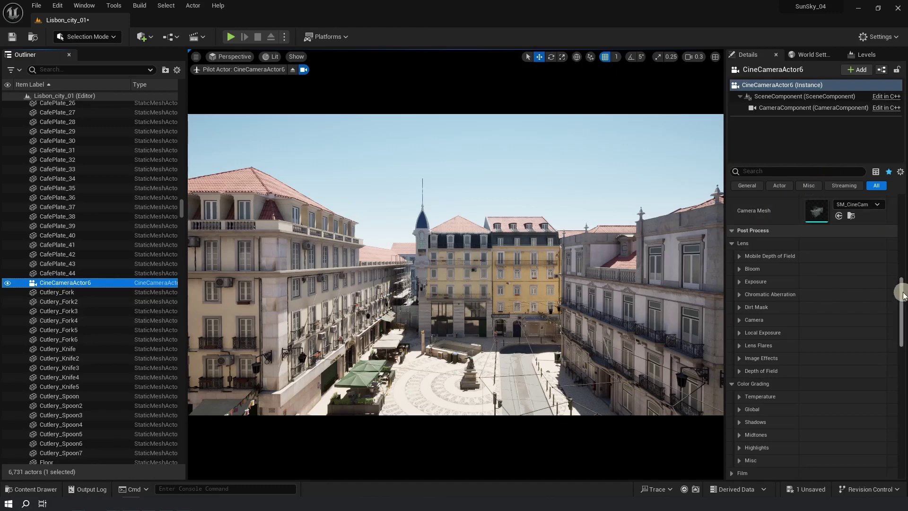
- Set the camera's Y rotation to 0° and Z rotation to 90°, and shift its X location to about -5109
{"action": "left_click_drag", "start_coordinate": [902, 294], "coordinate": [901, 212]}
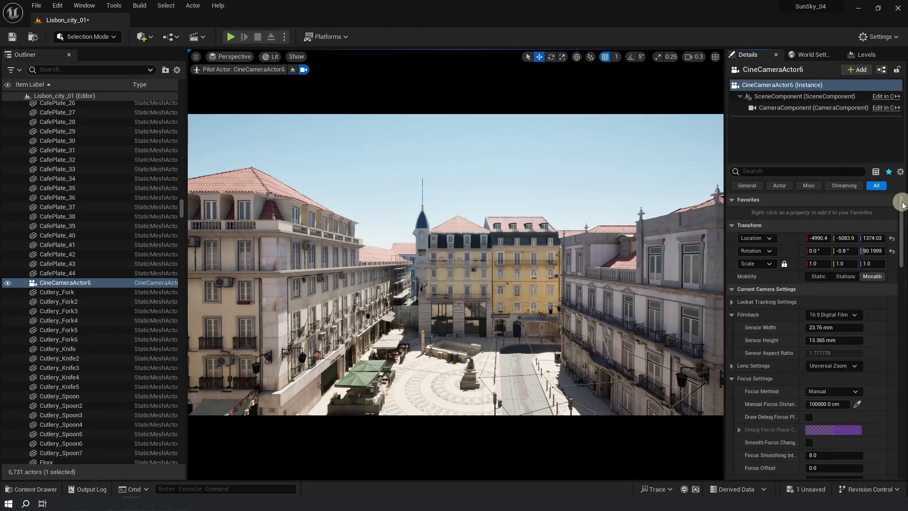
{"action": "left_click", "coordinate": [844, 251]}
{"action": "type", "text": "0"}
{"action": "key", "text": "Return"}
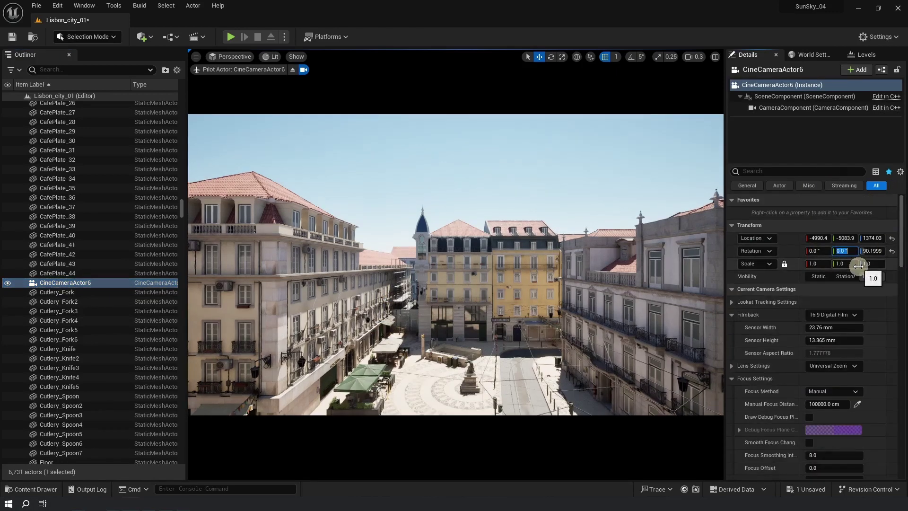
{"action": "left_click", "coordinate": [870, 251]}
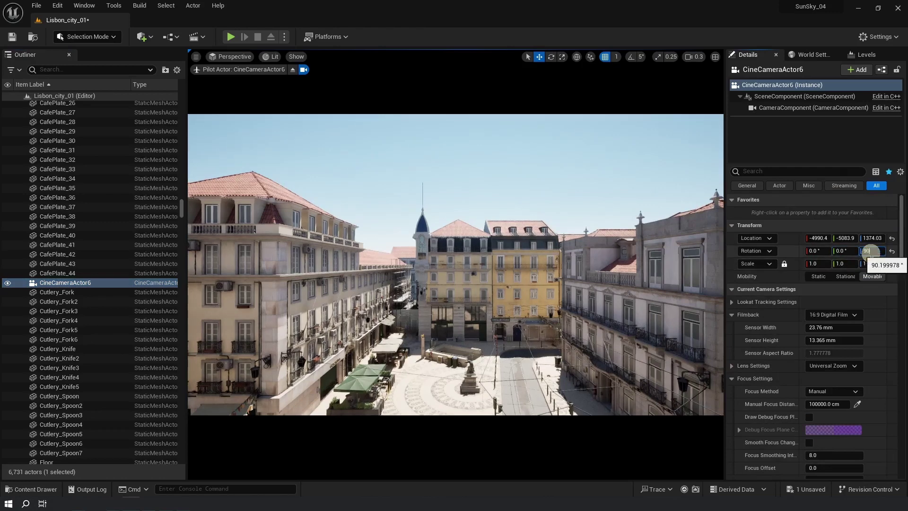
{"action": "type", "text": "90"}
{"action": "key", "text": "Return"}
{"action": "left_click_drag", "start_coordinate": [817, 239], "coordinate": [763, 238]}
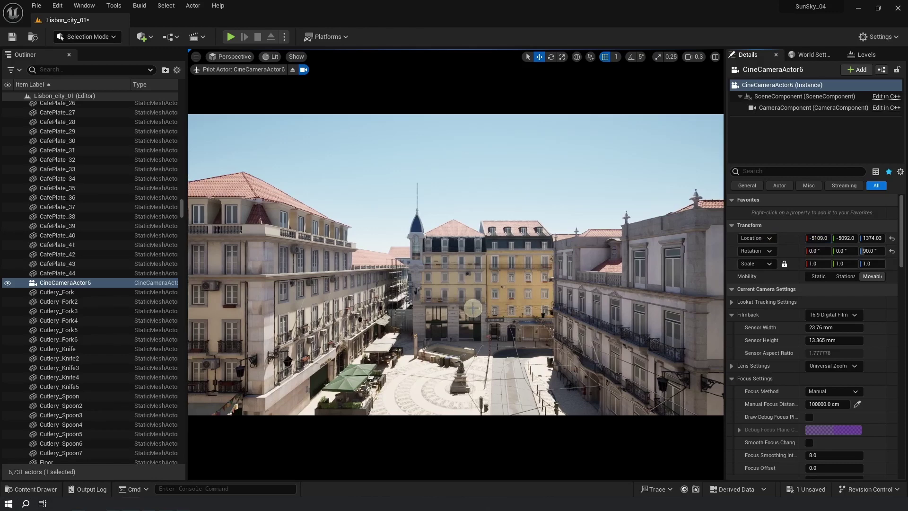
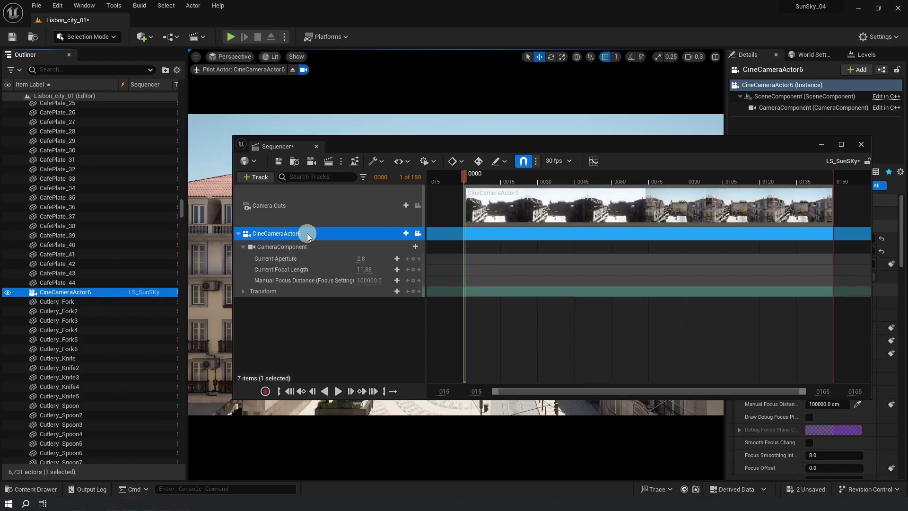
- Find the SunSky actor and add it to the LS_SunSky sequence with a Solar Time track
{"action": "left_click", "coordinate": [51, 70]}
{"action": "type", "text": "suns"}
{"action": "left_click_drag", "start_coordinate": [67, 105], "coordinate": [270, 313]}
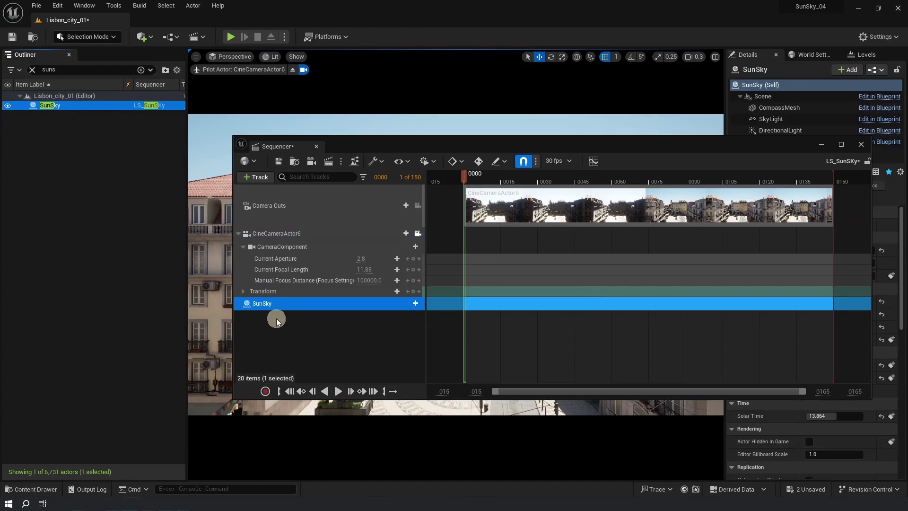
{"action": "left_click", "coordinate": [416, 303]}
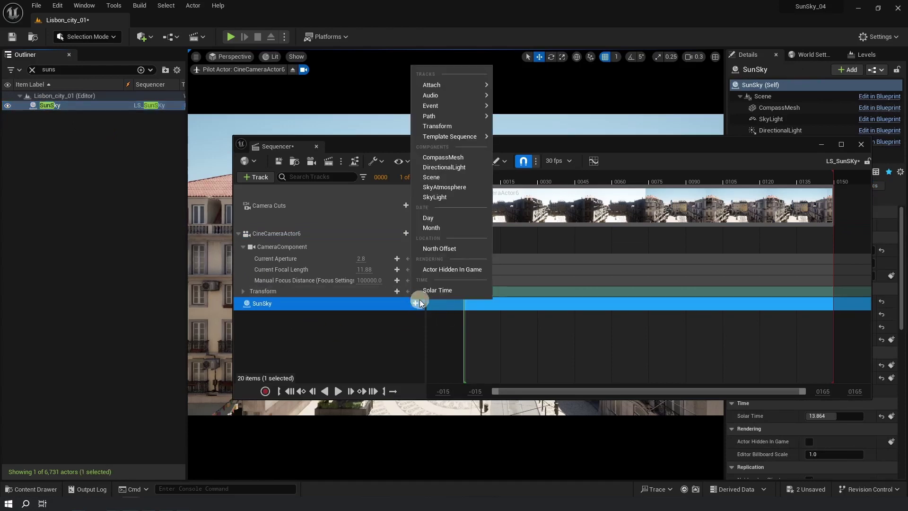
{"action": "left_click", "coordinate": [431, 290]}
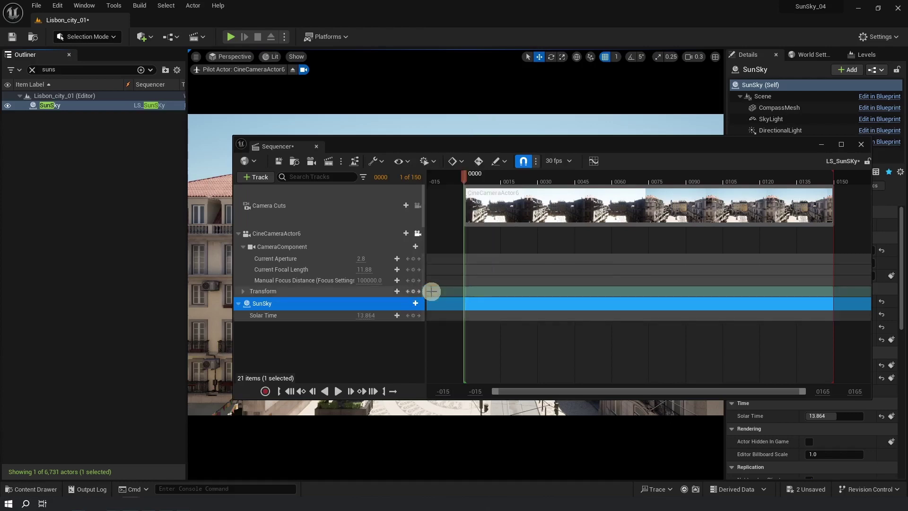
- Set SunSky's Solar Time to 8 at the sequence's first frame and keyframe it
{"action": "left_click_drag", "start_coordinate": [492, 179], "coordinate": [515, 184]}
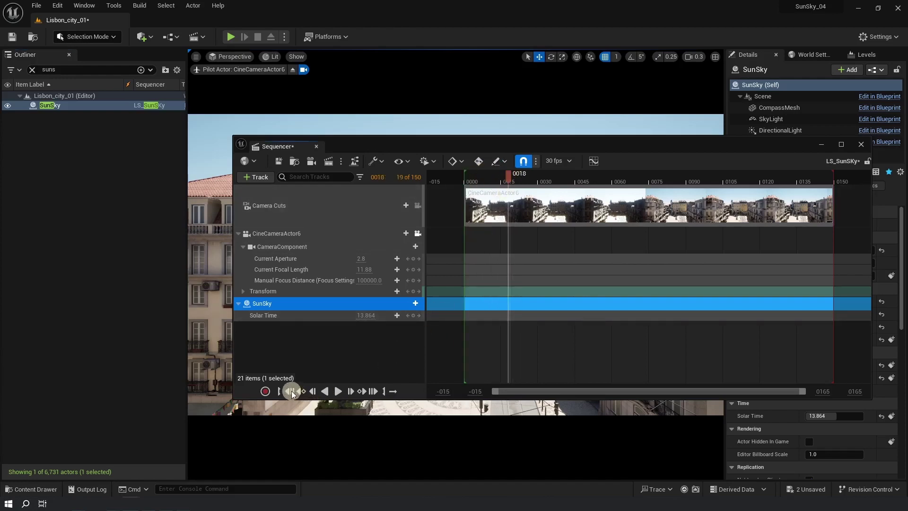
{"action": "left_click", "coordinate": [290, 392]}
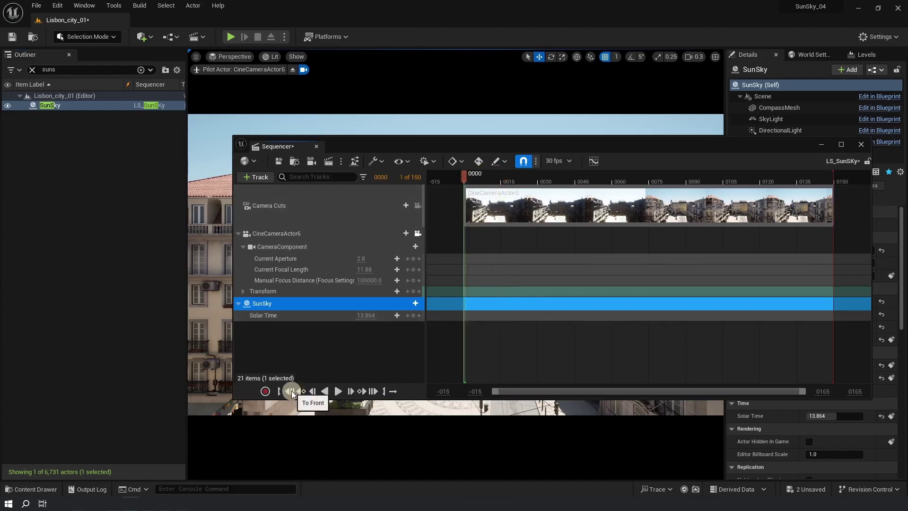
{"action": "left_click", "coordinate": [365, 316]}
{"action": "type", "text": "8"}
{"action": "key", "text": "Return"}
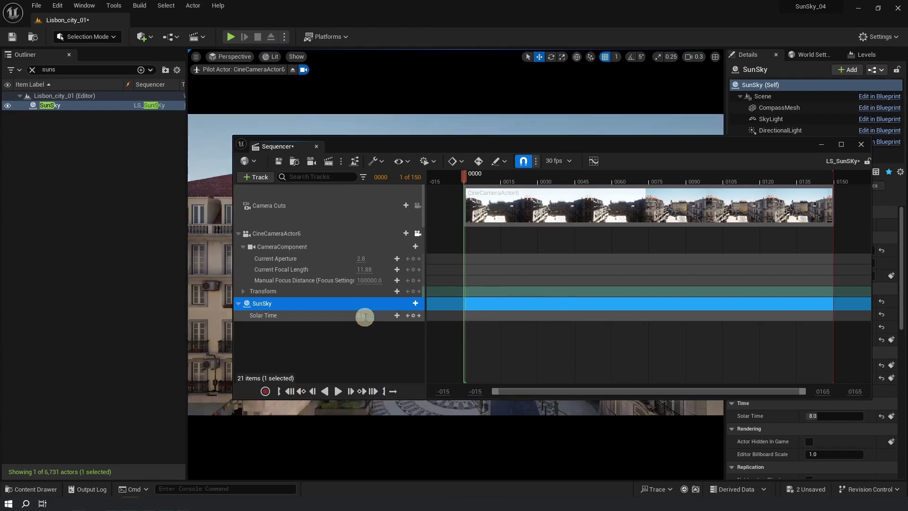
{"action": "left_click", "coordinate": [413, 316]}
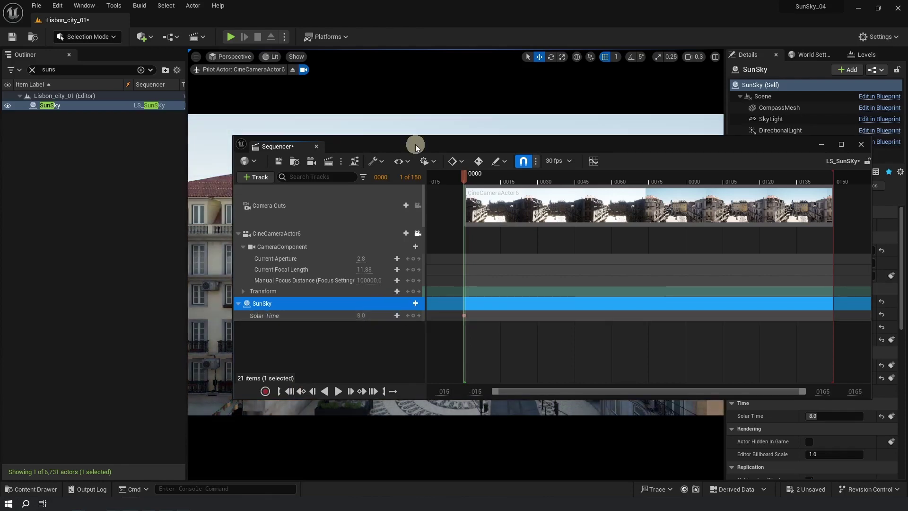
- Keyframe SunSky's Solar Time at 14 on the sequence's last frame, 0149
{"action": "left_click", "coordinate": [374, 391]}
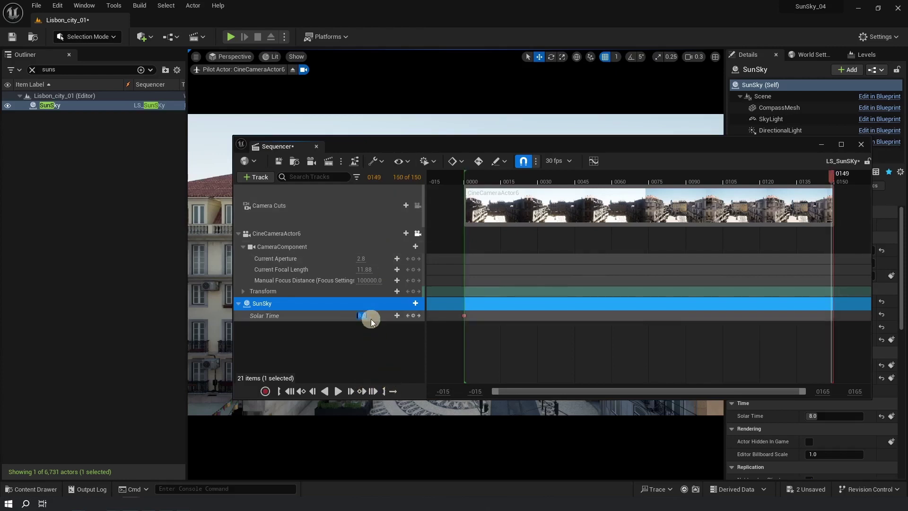
{"action": "type", "text": "14"}
{"action": "key", "text": "Return"}
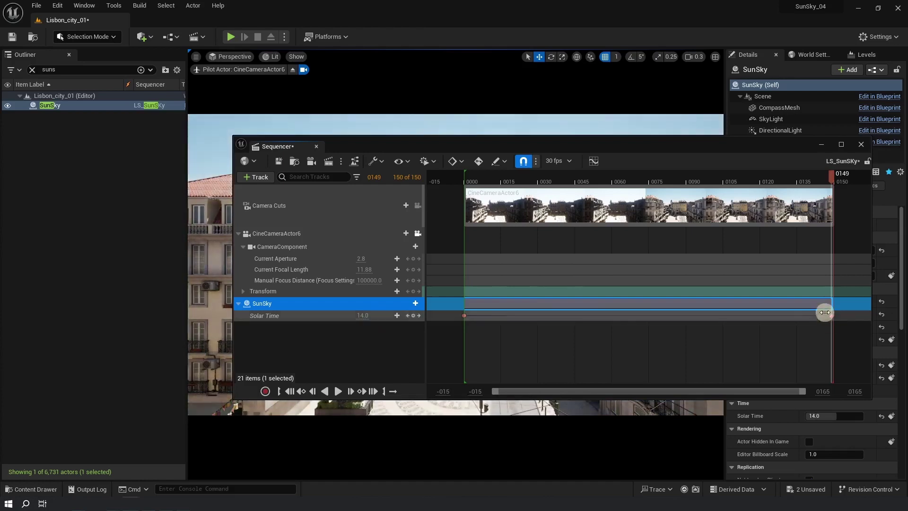
- Change the interpolation of both Solar Time keys to linear
{"action": "left_click_drag", "start_coordinate": [446, 331], "coordinate": [847, 298]}
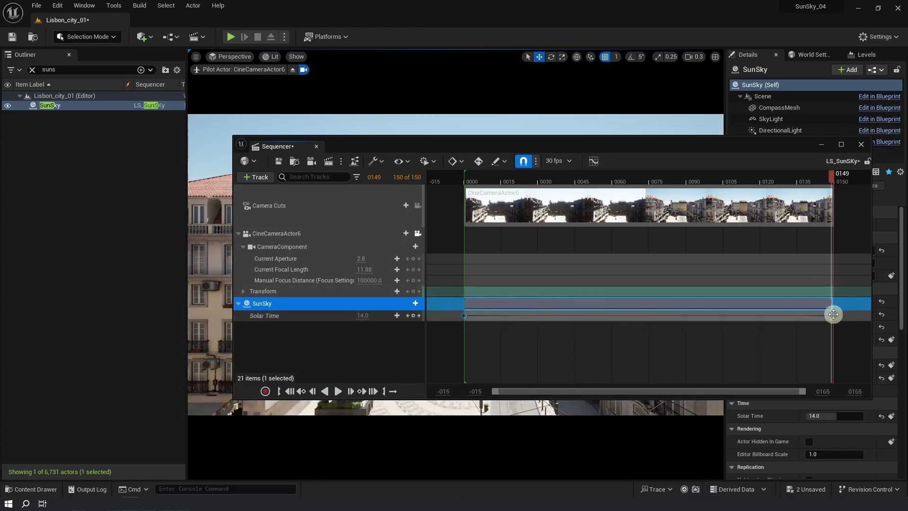
{"action": "right_click", "coordinate": [832, 314]}
{"action": "left_click", "coordinate": [838, 236]}
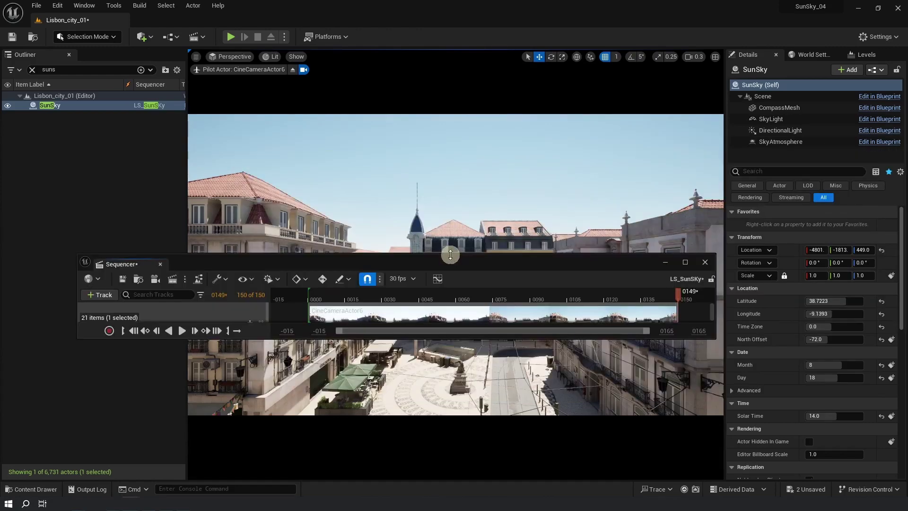
- Extend the sequence's playback end to frame 600 and stretch the Solar Time animation over the new range
{"action": "left_click_drag", "start_coordinate": [448, 256], "coordinate": [444, 200]}
{"action": "left_click", "coordinate": [266, 211]}
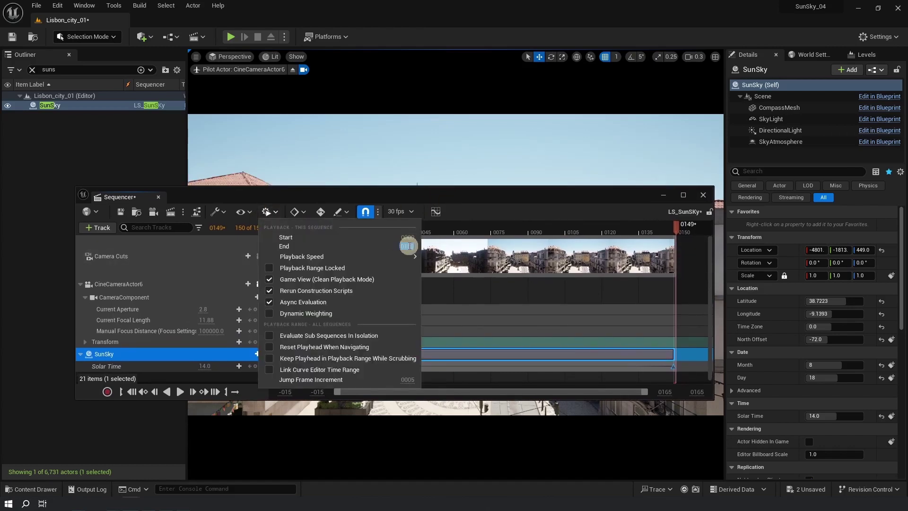
{"action": "left_click_drag", "start_coordinate": [407, 245], "coordinate": [408, 246]}
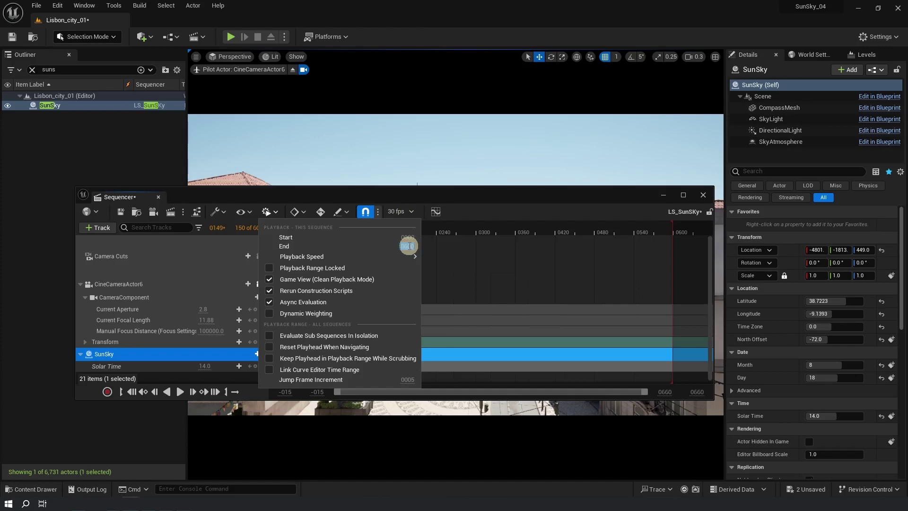
{"action": "left_click", "coordinate": [421, 208]}
{"action": "left_click_drag", "start_coordinate": [356, 330], "coordinate": [615, 367]}
{"action": "left_click", "coordinate": [382, 364]}
- Move the Sequencer window clear of the camera view and preview the sun animation from the first frame
{"action": "key", "text": "Up"}
{"action": "left_click_drag", "start_coordinate": [383, 189], "coordinate": [412, 400]}
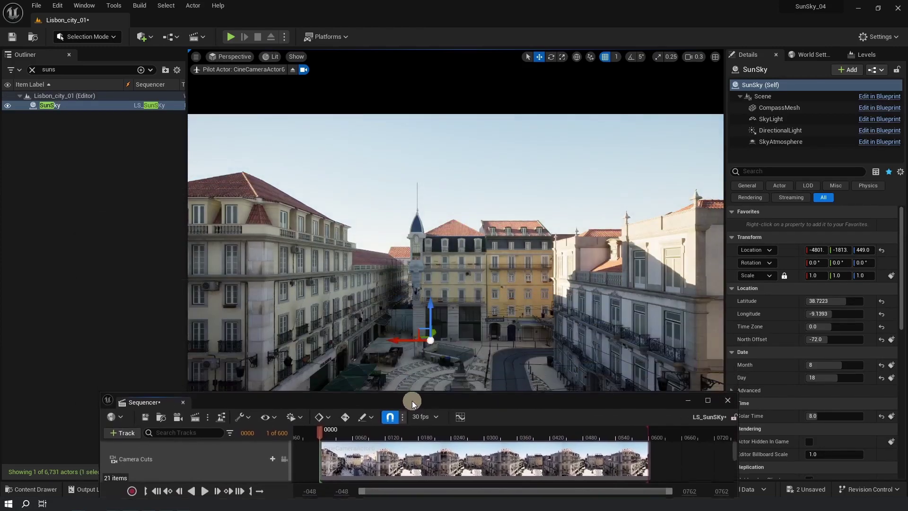
{"action": "left_click", "coordinate": [204, 491]}
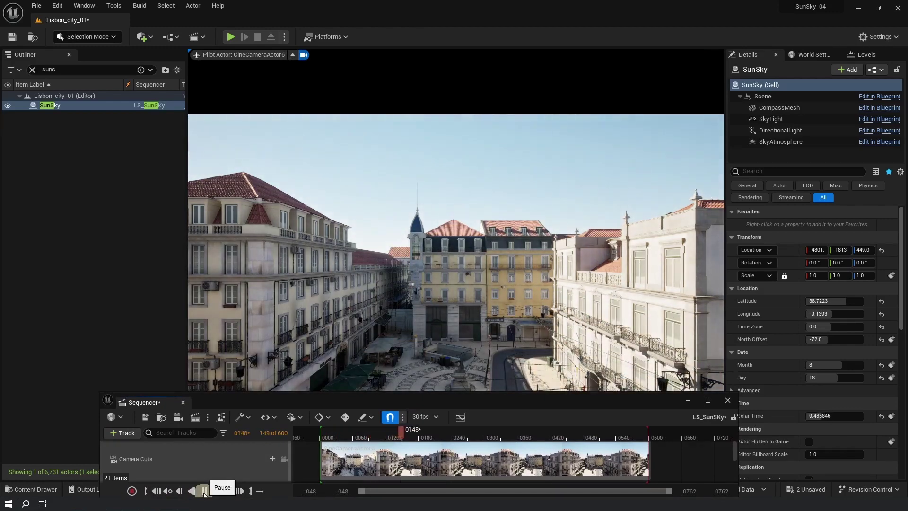
{"action": "left_click", "coordinate": [204, 491]}
- Send the LS_SunSky sequence to the Movie Render Queue
{"action": "left_click_drag", "start_coordinate": [351, 403], "coordinate": [338, 226]}
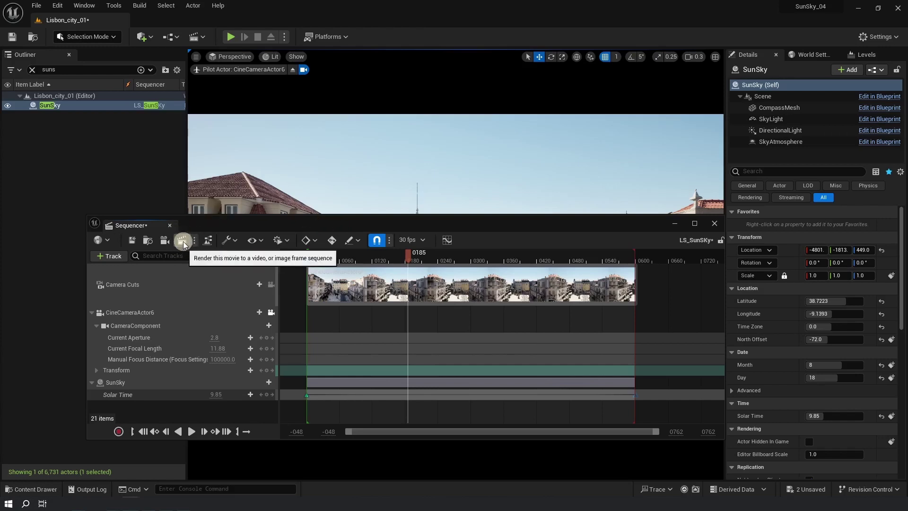
{"action": "left_click", "coordinate": [183, 242]}
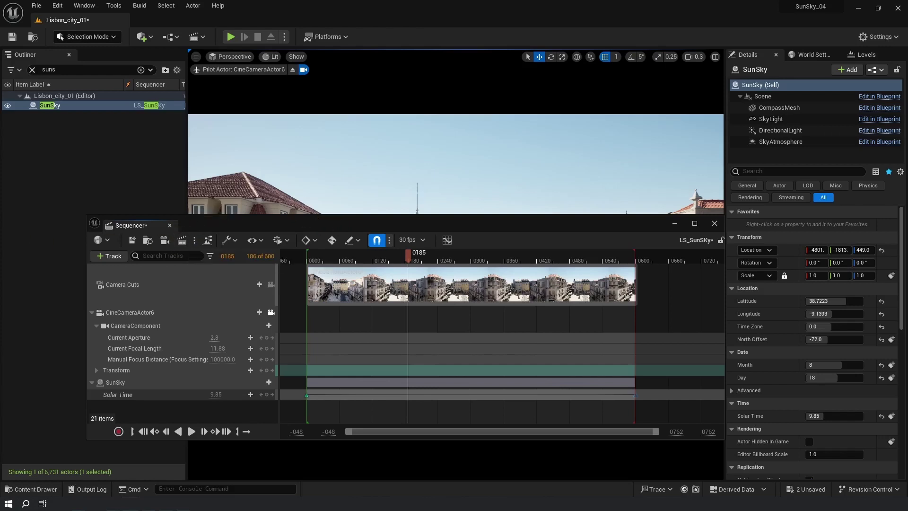
{"action": "left_click_drag", "start_coordinate": [487, 211], "coordinate": [375, 178]}
- Search the plugins for "movie render" and toggle the Movie Render Queue plugin off and back on
{"action": "left_click", "coordinate": [879, 36]}
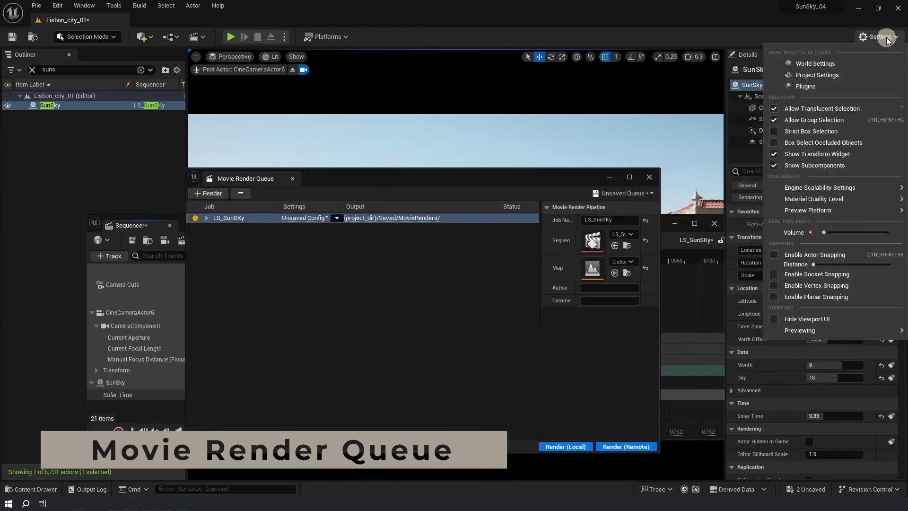
{"action": "left_click", "coordinate": [846, 90]}
{"action": "left_click", "coordinate": [456, 104]}
{"action": "type", "text": "movie render"}
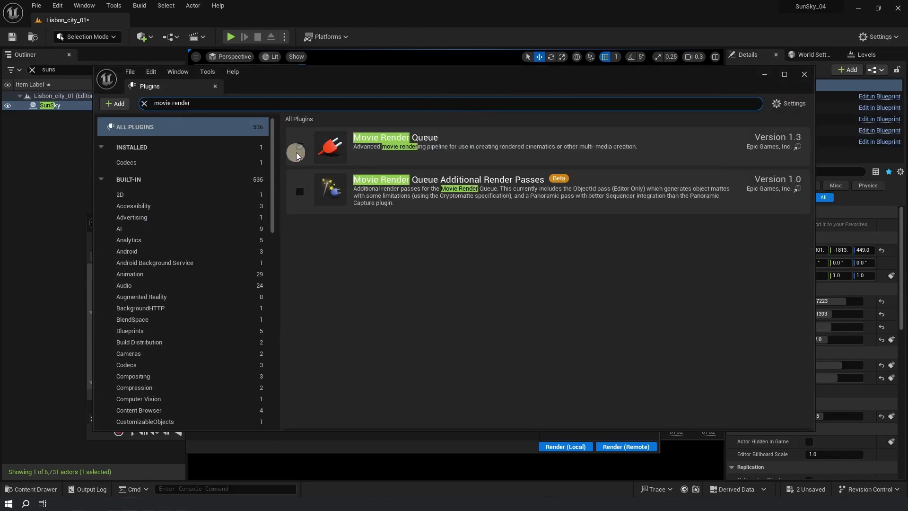
{"action": "left_click", "coordinate": [298, 147]}
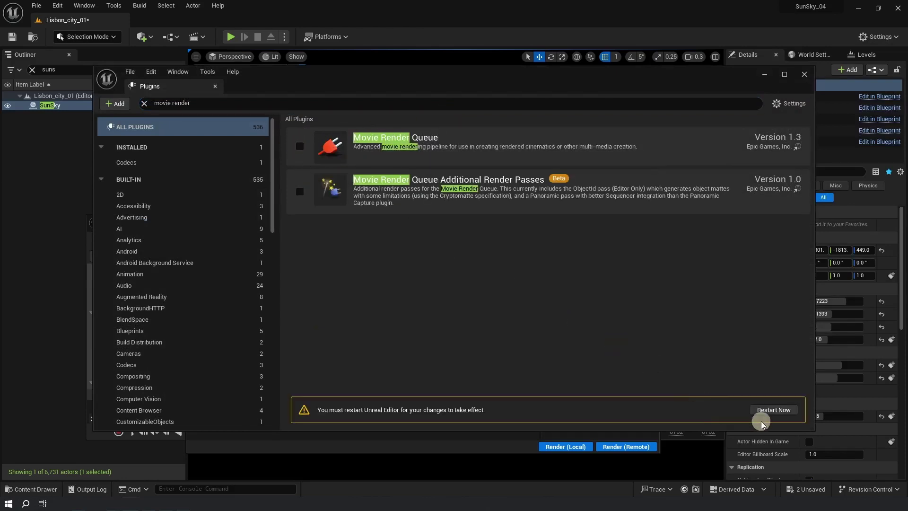
{"action": "left_click", "coordinate": [299, 146]}
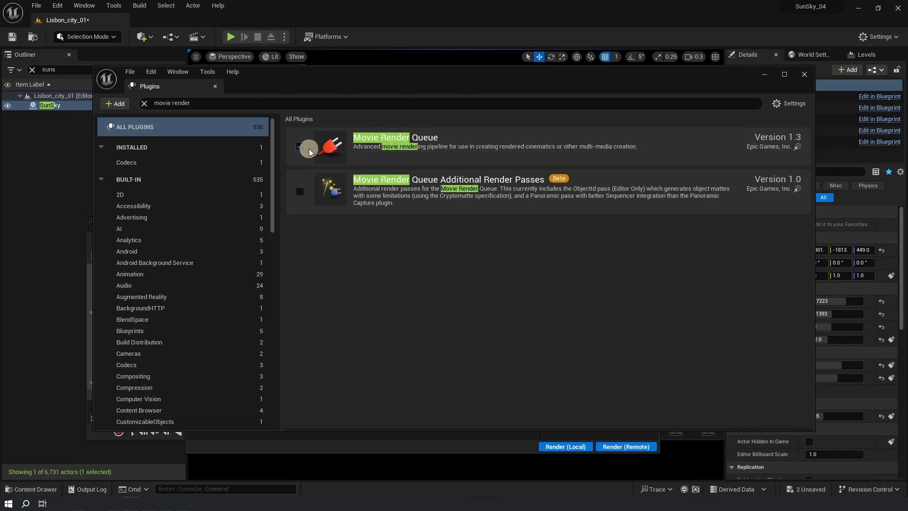
{"action": "left_click", "coordinate": [804, 76]}
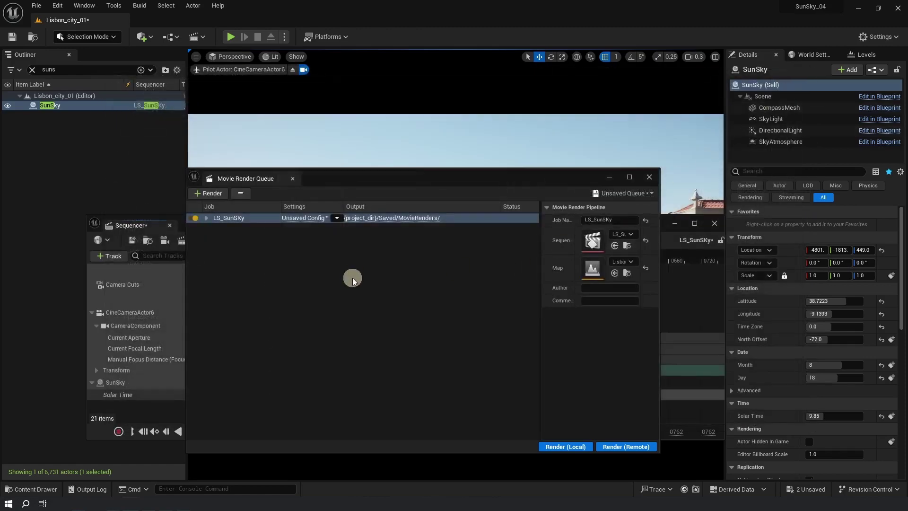
- Set the LS_SunSky job's output directory to the Video_test folder in MovieRenders and render the job locally
{"action": "left_click", "coordinate": [389, 214]}
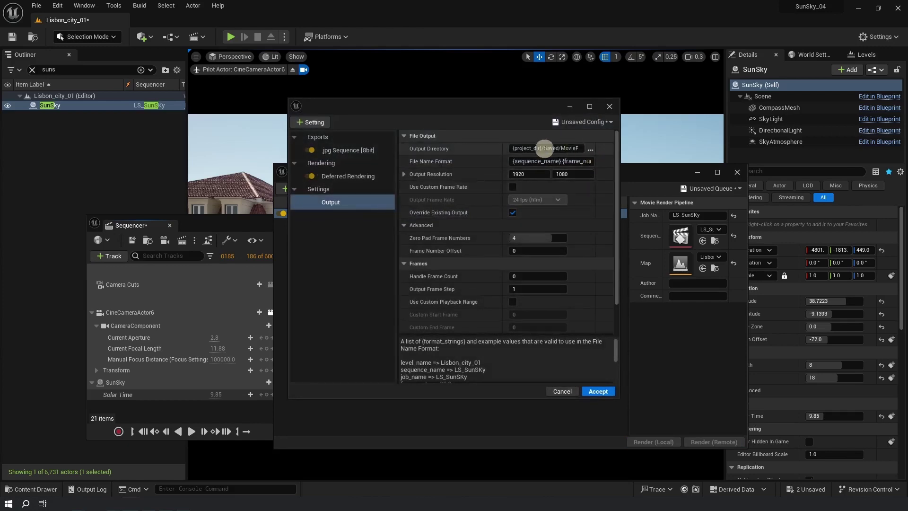
{"action": "left_click", "coordinate": [599, 391]}
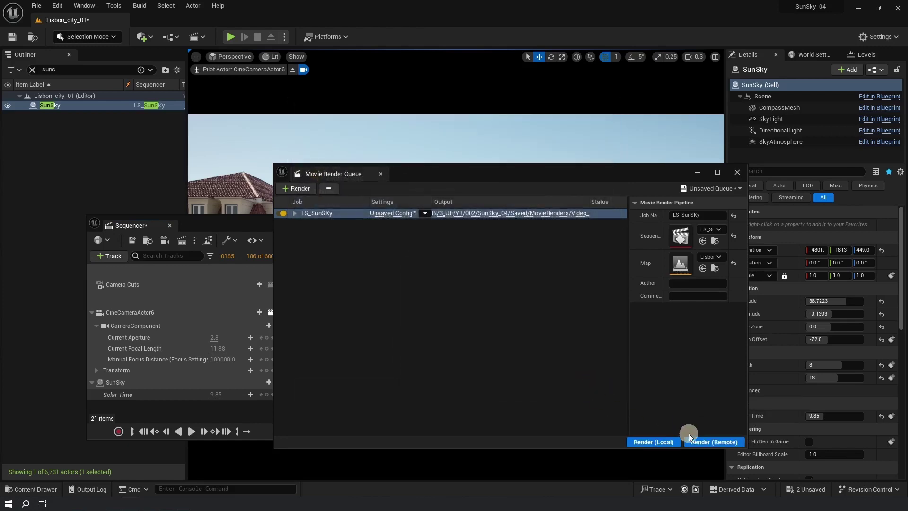
{"action": "left_click", "coordinate": [658, 441]}
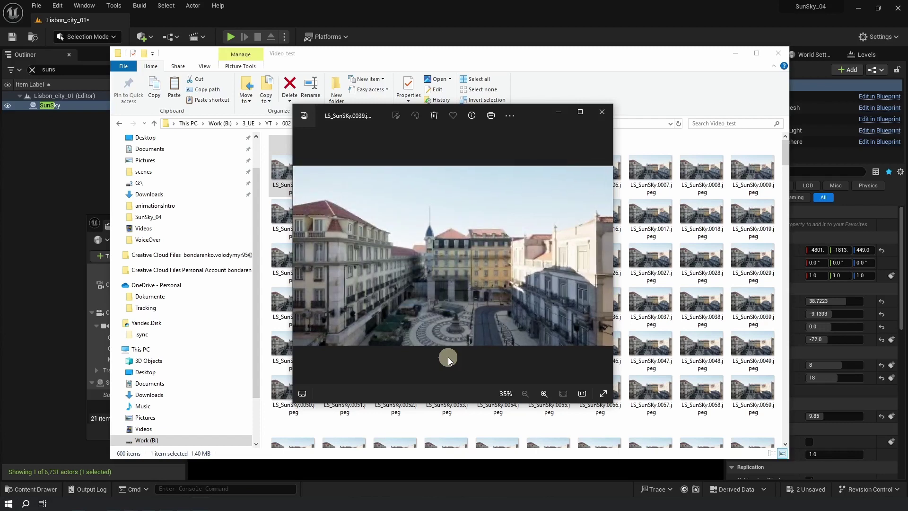
- Step through the rendered JPEG frames in the Video_test folder to examine the sun and shadow movement
{"action": "key", "text": "Right"}
{"action": "key", "text": "Right"}
{"action": "key", "text": "Right"}
{"action": "key", "text": "Right"}
{"action": "key", "text": "Right"}
{"action": "key", "text": "Right"}
{"action": "key", "text": "Right"}
{"action": "key", "text": "Right"}
{"action": "key", "text": "Right"}
{"action": "key", "text": "Right"}
{"action": "key", "text": "Right"}
{"action": "key", "text": "Right"}
{"action": "key", "text": "Right"}
{"action": "key", "text": "Right"}
{"action": "key", "text": "Right"}
{"action": "key", "text": "Right"}
{"action": "key", "text": "Right"}
{"action": "key", "text": "Right"}
{"action": "key", "text": "Right"}
{"action": "key", "text": "Right"}
{"action": "key", "text": "Right"}
{"action": "key", "text": "Right"}
{"action": "key", "text": "Right"}
{"action": "key", "text": "Right"}
{"action": "key", "text": "Right"}
{"action": "key", "text": "Right"}
{"action": "key", "text": "Right"}
{"action": "key", "text": "Right"}
{"action": "key", "text": "Right"}
{"action": "key", "text": "Right"}
{"action": "key", "text": "Right"}
{"action": "key", "text": "Right"}
{"action": "key", "text": "Right"}
{"action": "key", "text": "Right"}
{"action": "key", "text": "Right"}
{"action": "key", "text": "Right"}
{"action": "key", "text": "Right"}
{"action": "key", "text": "Right"}
{"action": "key", "text": "Right"}
{"action": "key", "text": "Right"}
{"action": "key", "text": "Right"}
{"action": "key", "text": "Right"}
{"action": "key", "text": "Right"}
{"action": "key", "text": "Right"}
{"action": "key", "text": "Right"}
{"action": "key", "text": "Right"}
{"action": "key", "text": "Right"}
{"action": "key", "text": "Right"}
{"action": "key", "text": "Right"}
{"action": "key", "text": "Right"}
{"action": "key", "text": "Right"}
{"action": "key", "text": "Right"}
{"action": "key", "text": "Right"}
{"action": "key", "text": "Right"}
{"action": "key", "text": "Right"}
{"action": "key", "text": "Right"}
{"action": "key", "text": "Right"}
{"action": "key", "text": "Right"}
{"action": "key", "text": "Right"}
{"action": "key", "text": "Right"}
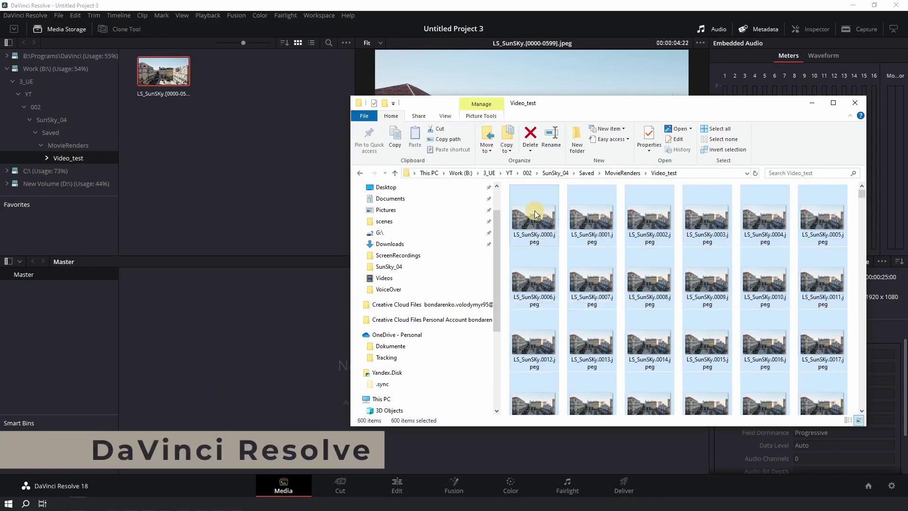
- Switch to DaVinci Resolve, import the rendered JPEG sequence into the media pool and place it on a timeline
{"action": "left_click_drag", "start_coordinate": [534, 211], "coordinate": [253, 338]}
{"action": "left_click", "coordinate": [252, 339]}
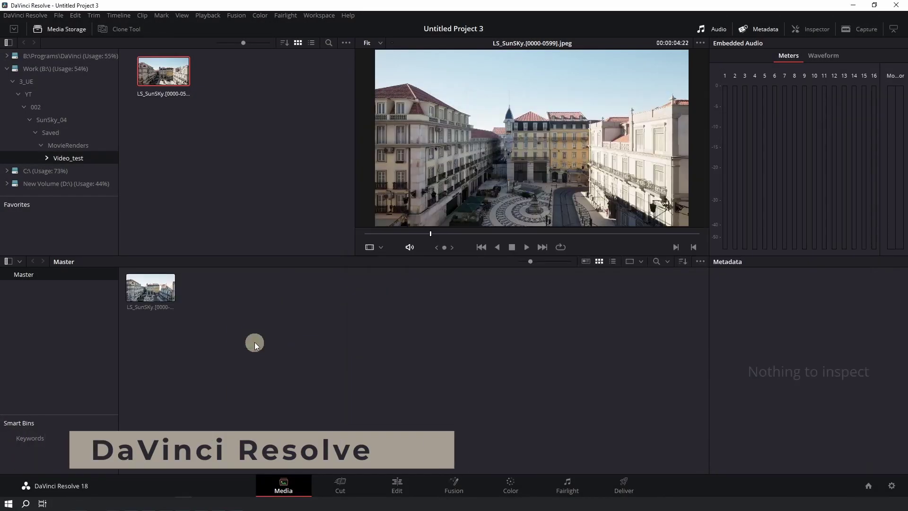
{"action": "left_click", "coordinate": [407, 483]}
{"action": "left_click_drag", "start_coordinate": [113, 80], "coordinate": [355, 360]}
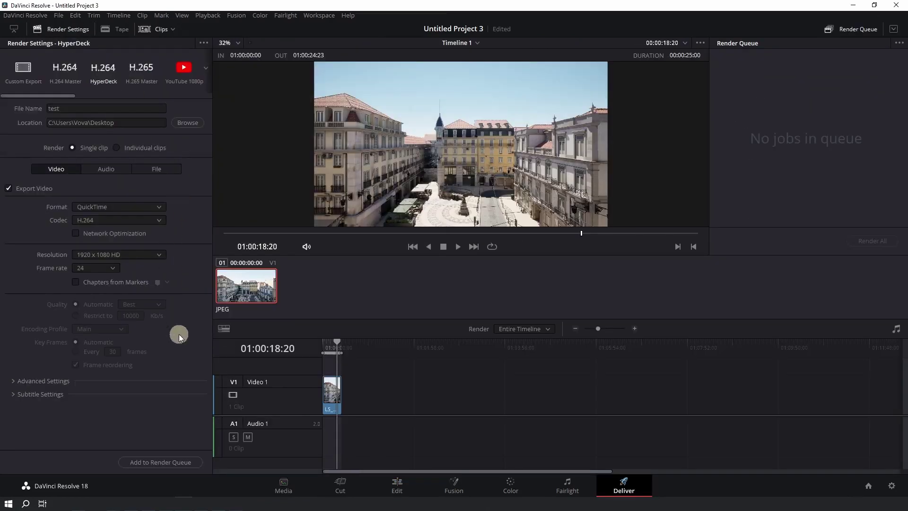
- Queue a QuickTime H.264 export named test at 1920 x 1080 and 30 fps, and render it
{"action": "left_click", "coordinate": [166, 463]}
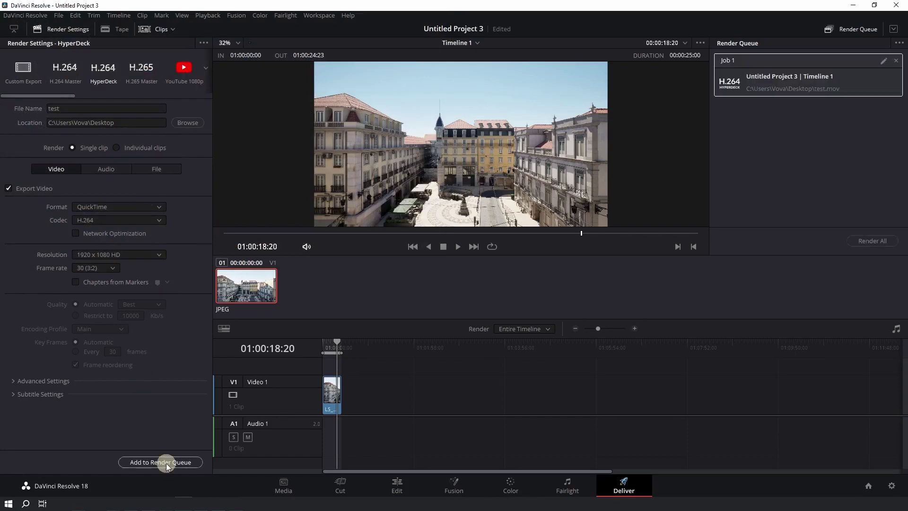
{"action": "left_click", "coordinate": [870, 241]}
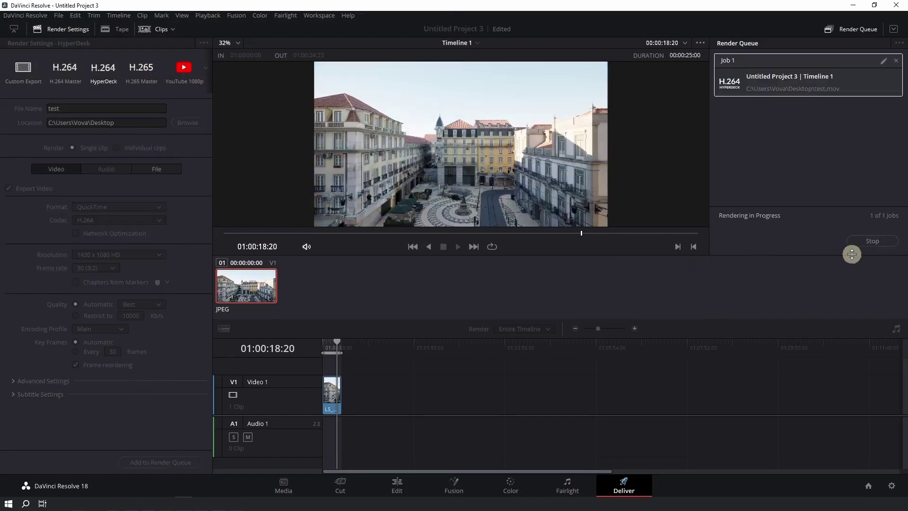